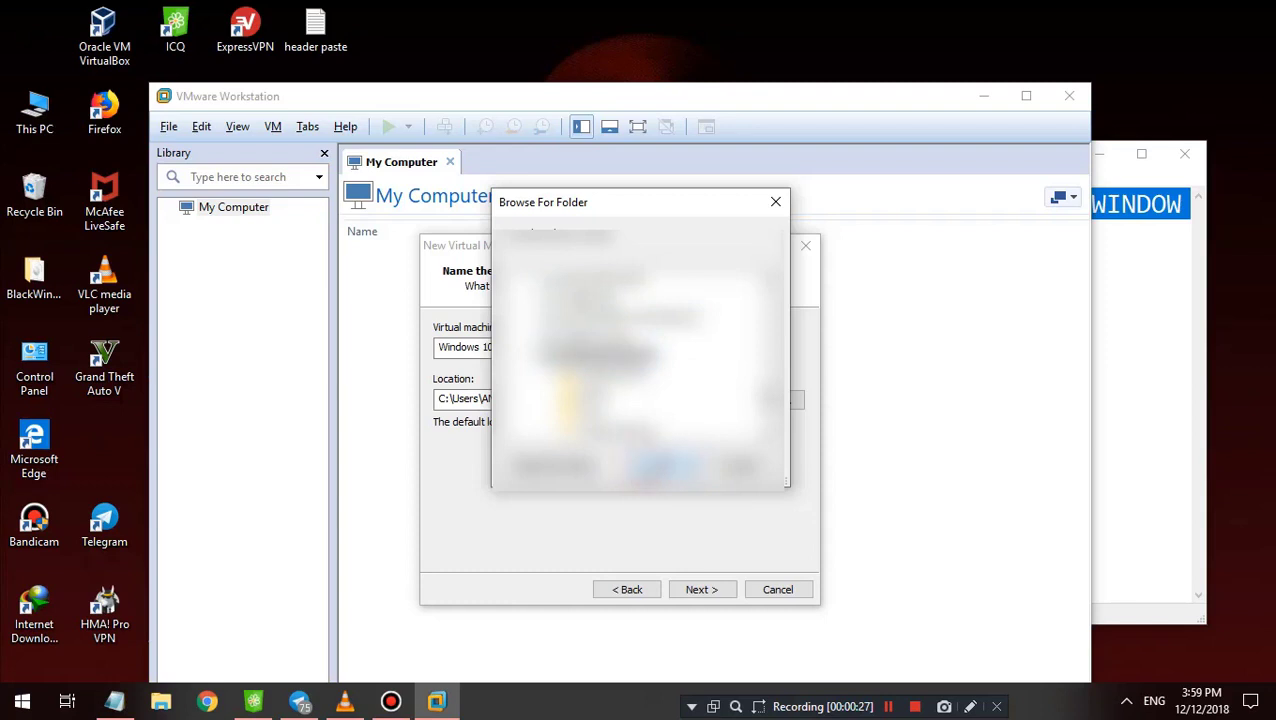
Set the virtual machine's location to H:\New folder and proceed to the disk capacity settings
click(536, 463)
click(596, 432)
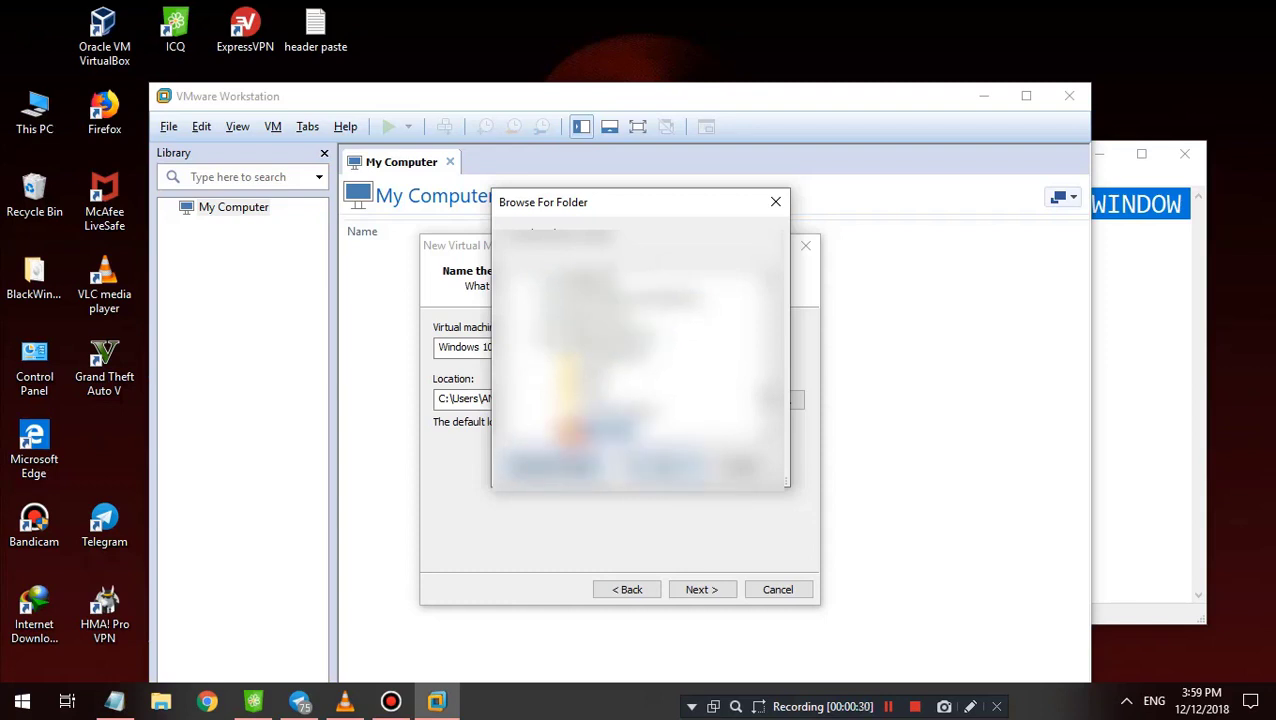
click(663, 462)
click(698, 588)
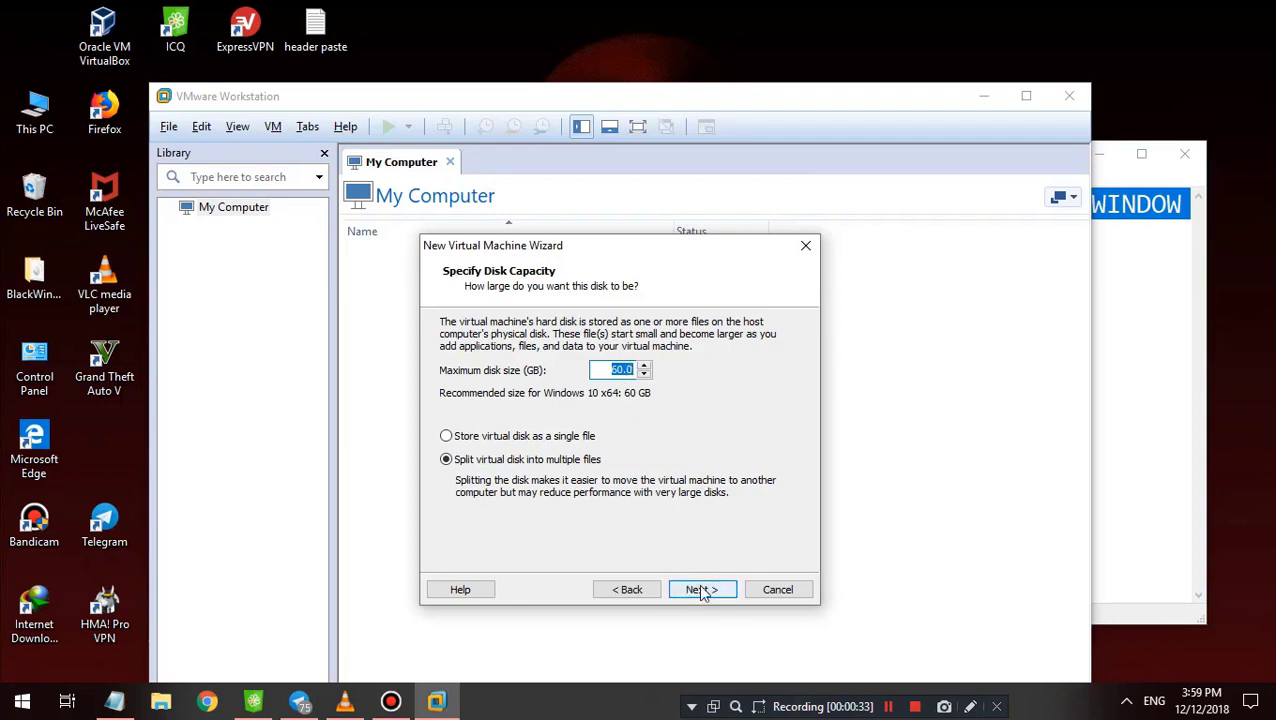
Set the maximum disk size to 90 GB, keeping the virtual disk split into multiple files, and continue
click(619, 370)
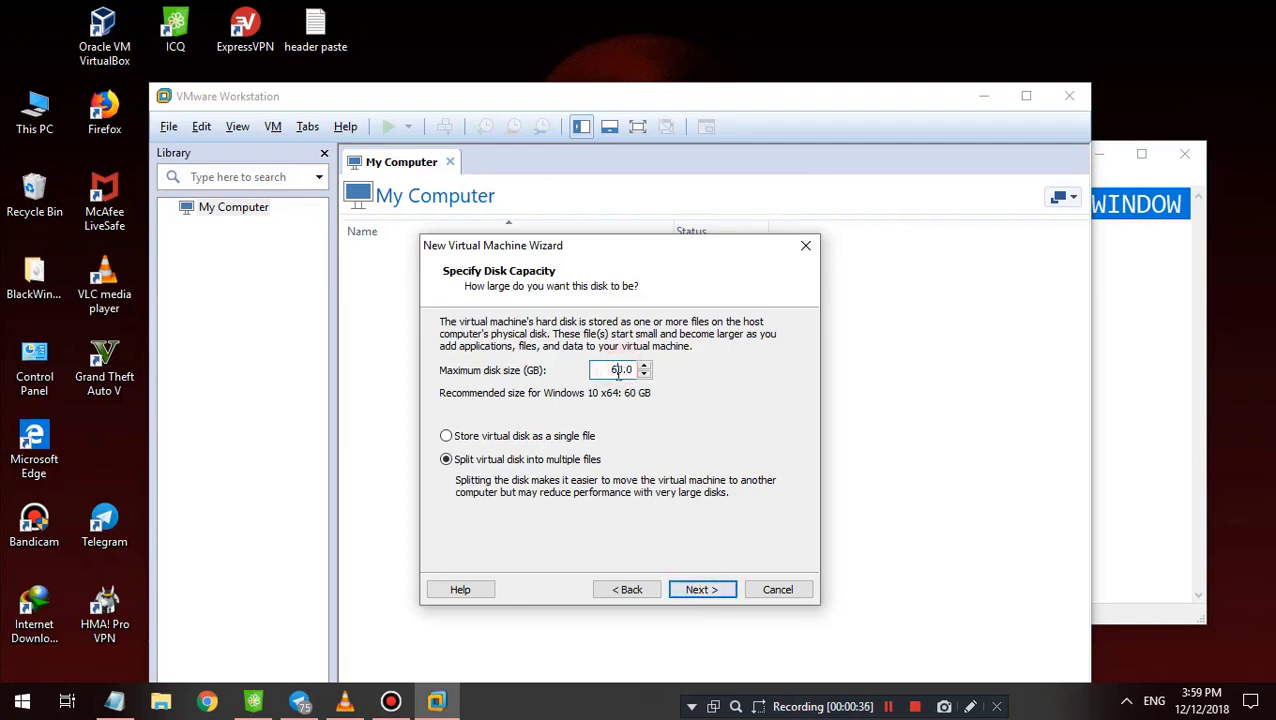
drag(617, 370, 594, 370)
text(9)
click(698, 590)
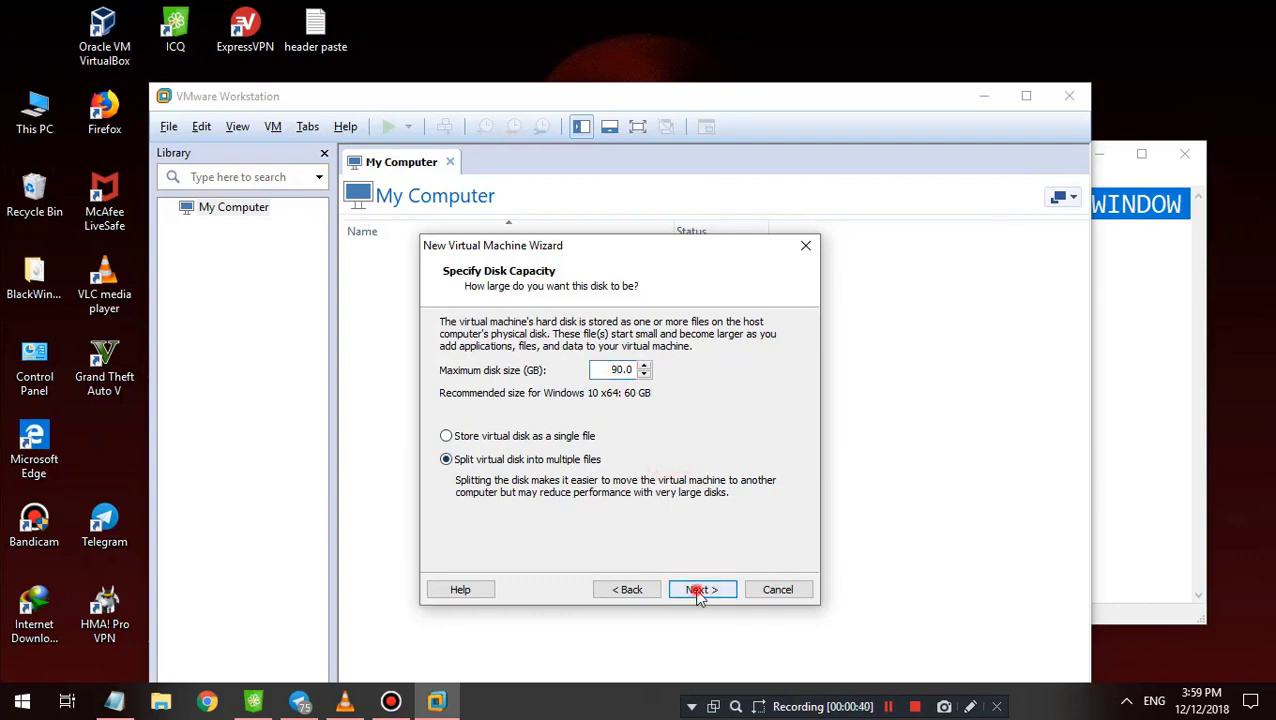
Raise the virtual machine's memory to 3824 MB in the hardware settings and finish creating the machine
click(529, 508)
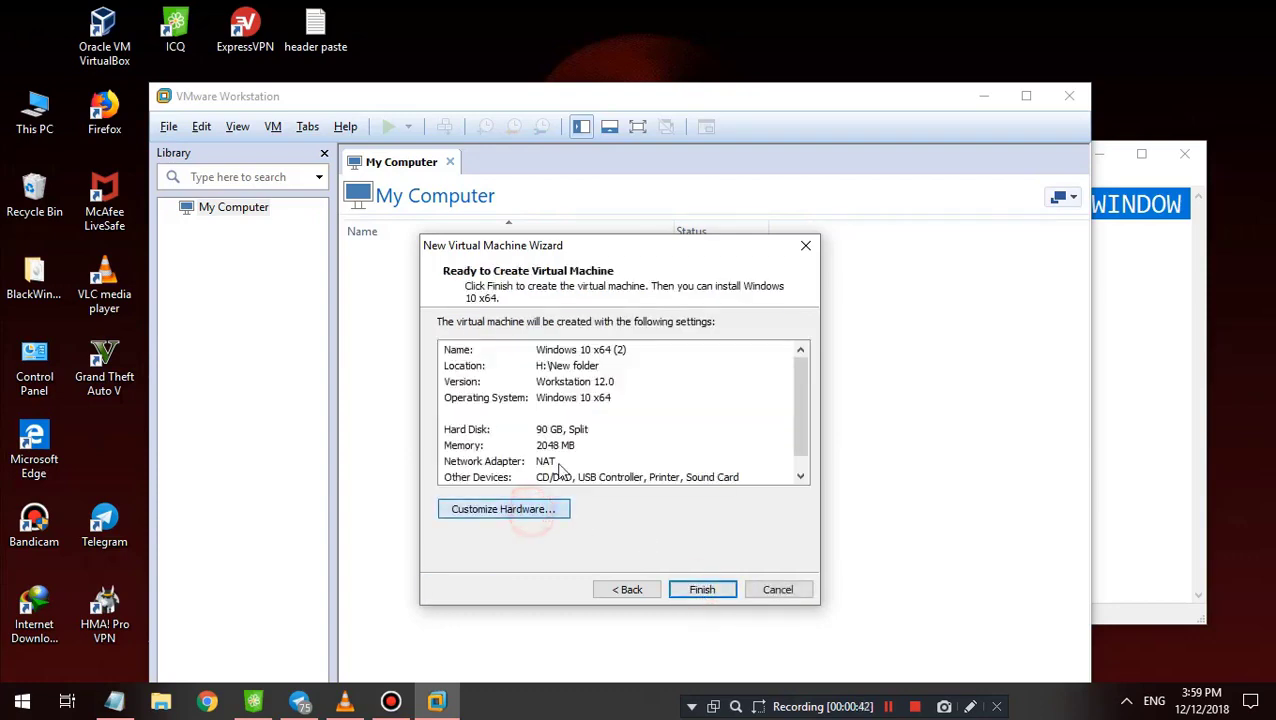
drag(697, 381, 697, 360)
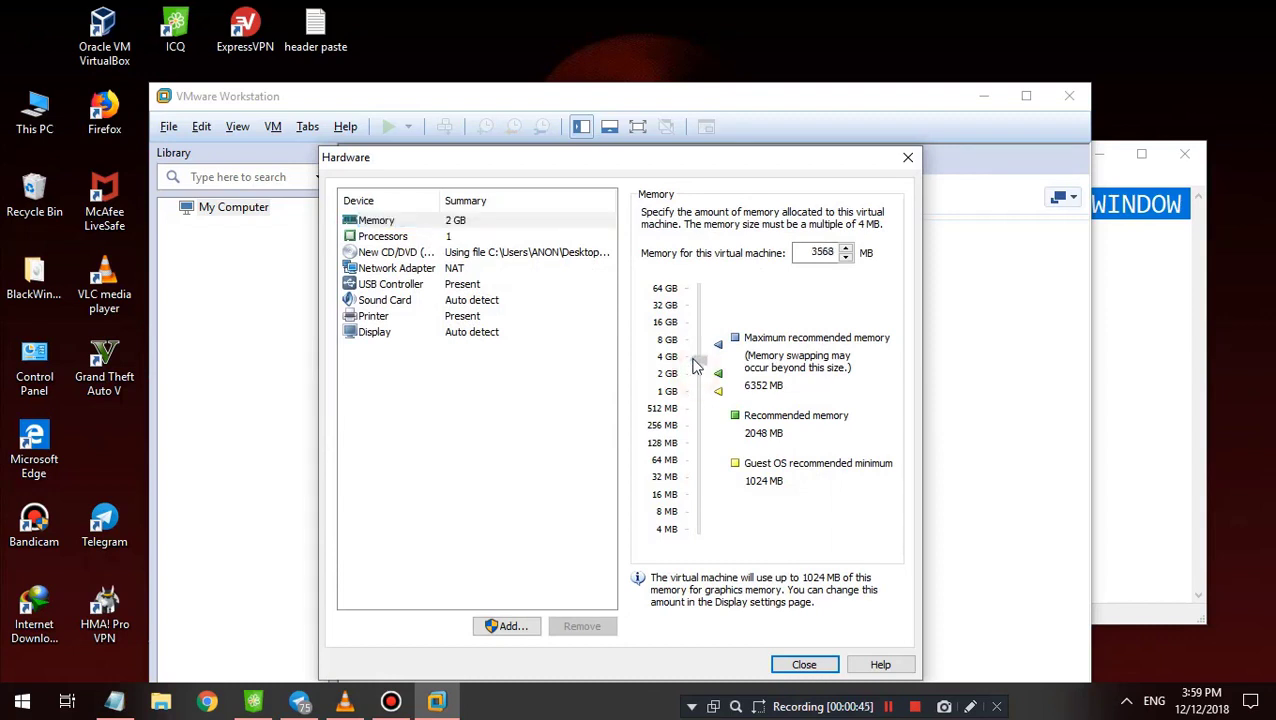
click(795, 664)
click(803, 665)
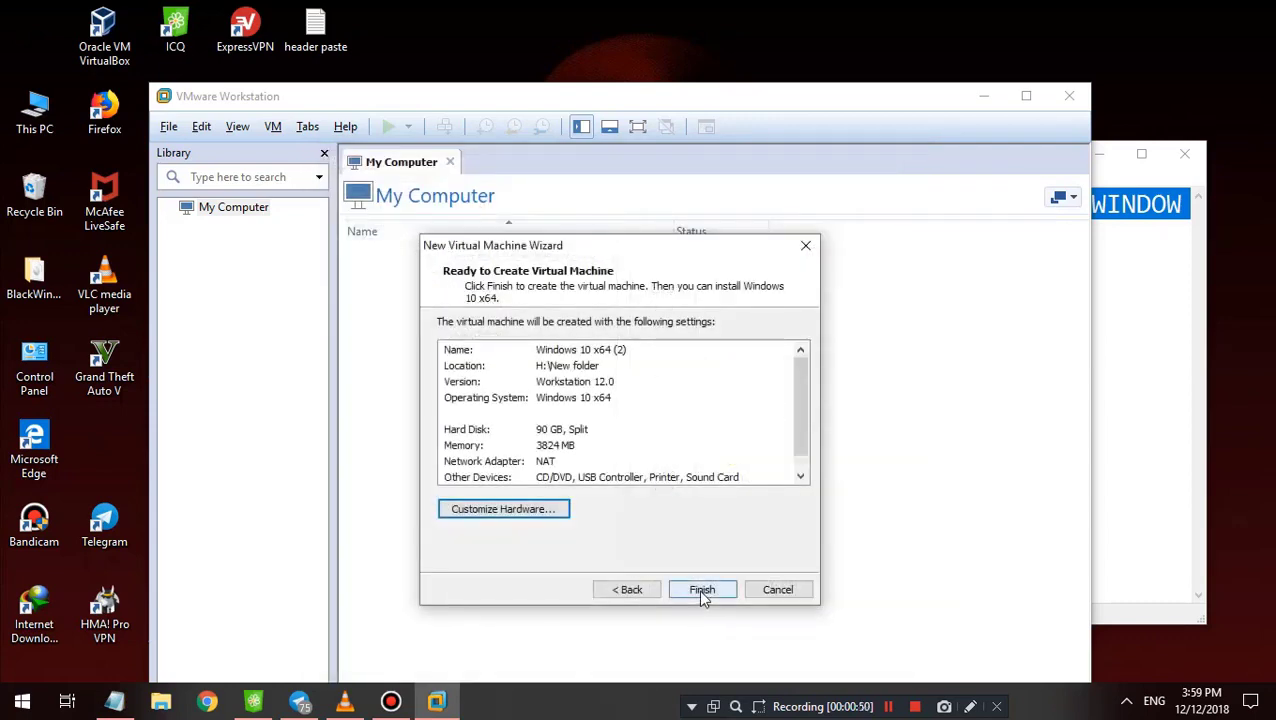
click(699, 589)
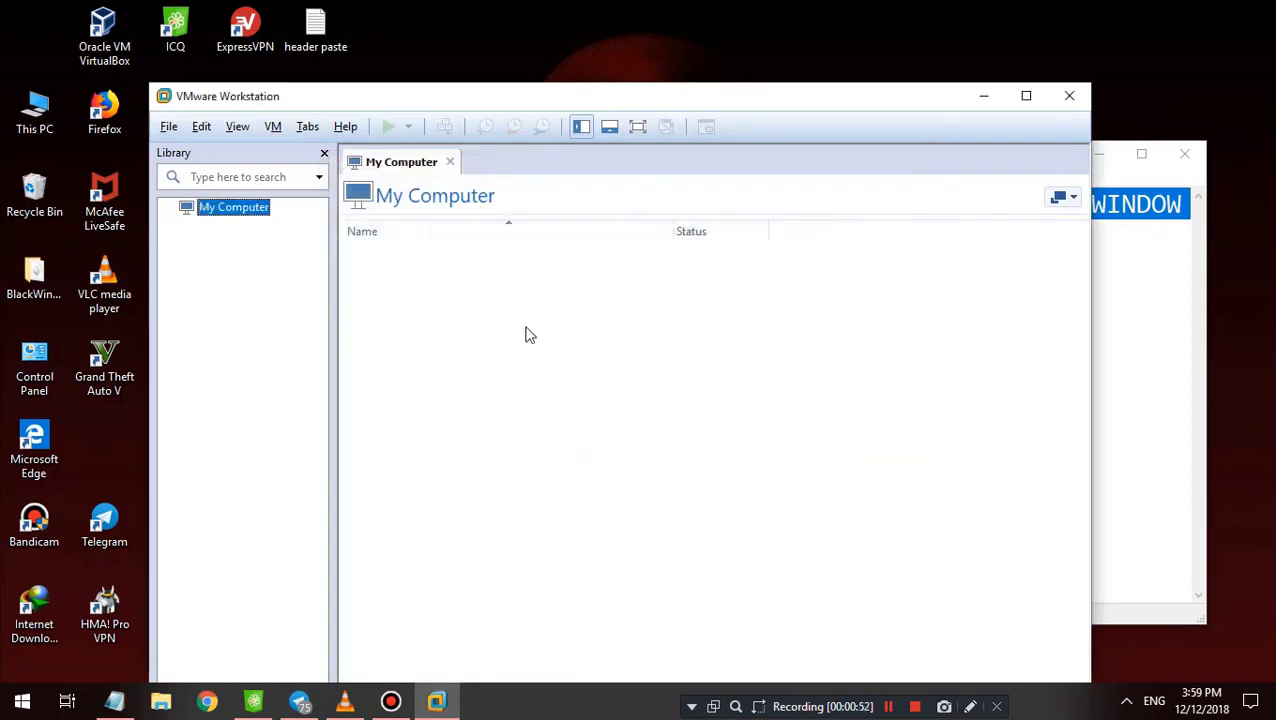
Power on the Windows 10 x64 (2) virtual machine and maximize the VMware Workstation window
click(458, 234)
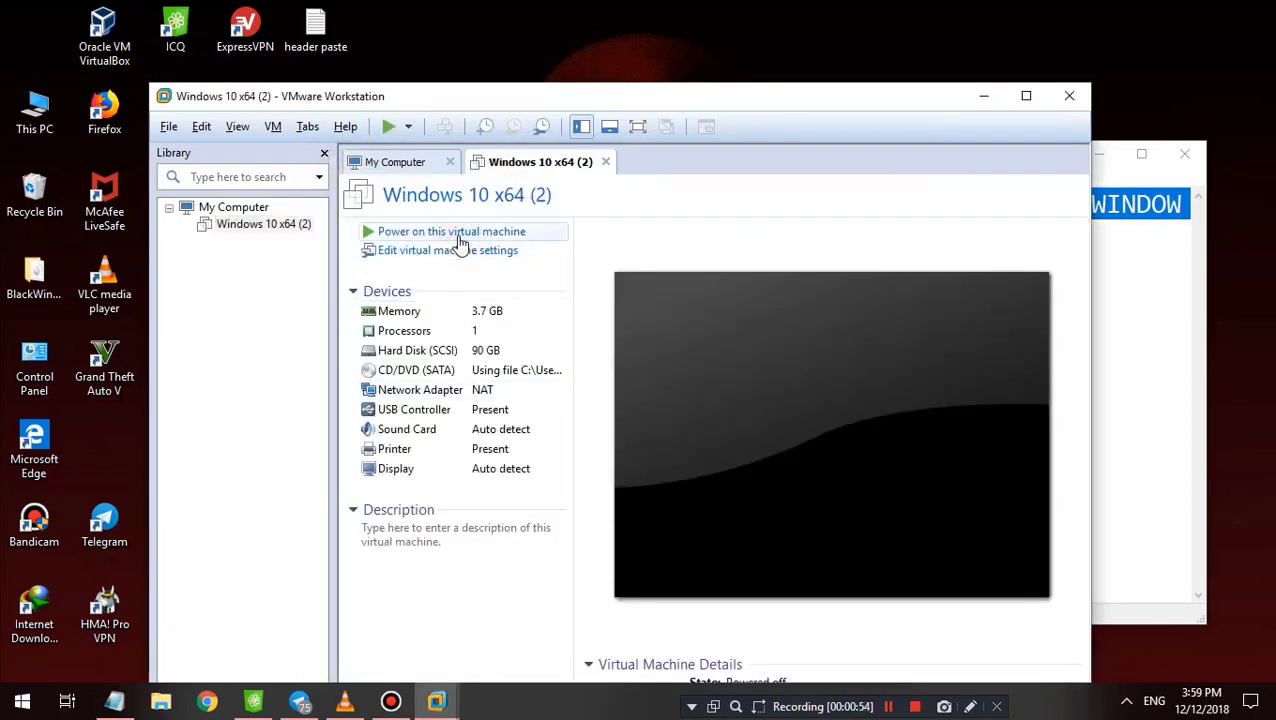
click(458, 236)
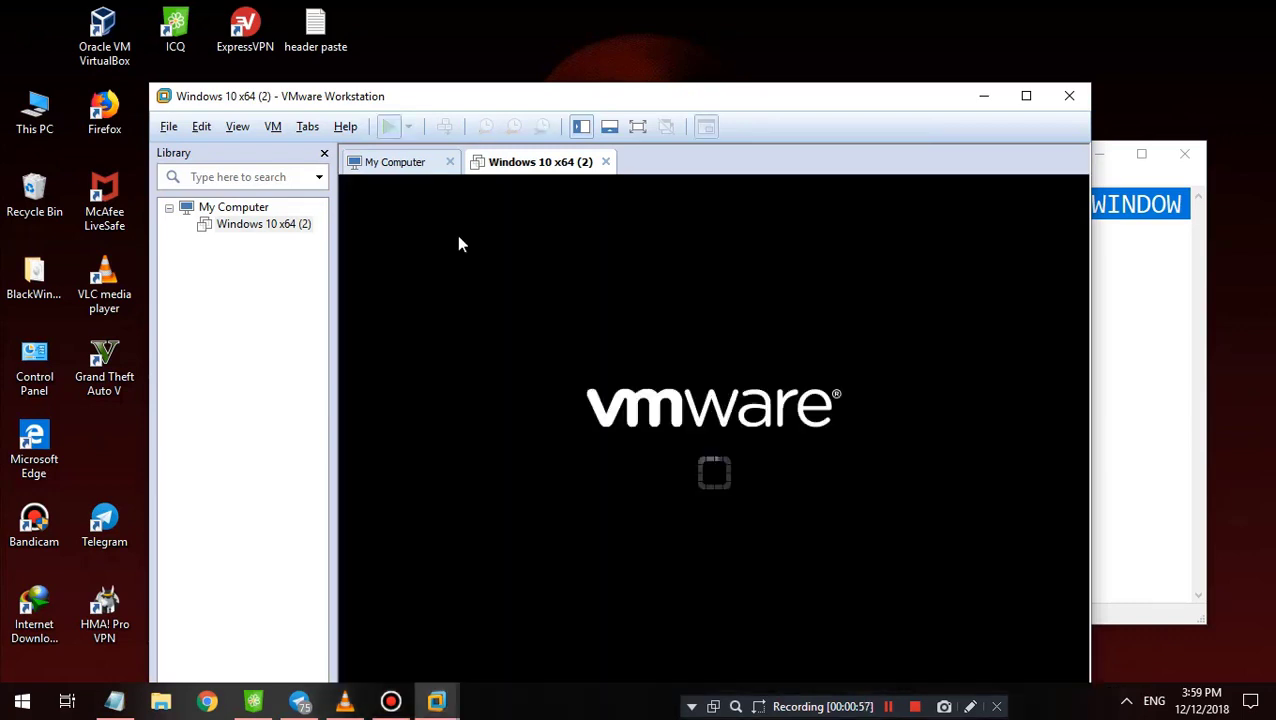
drag(597, 100, 603, 27)
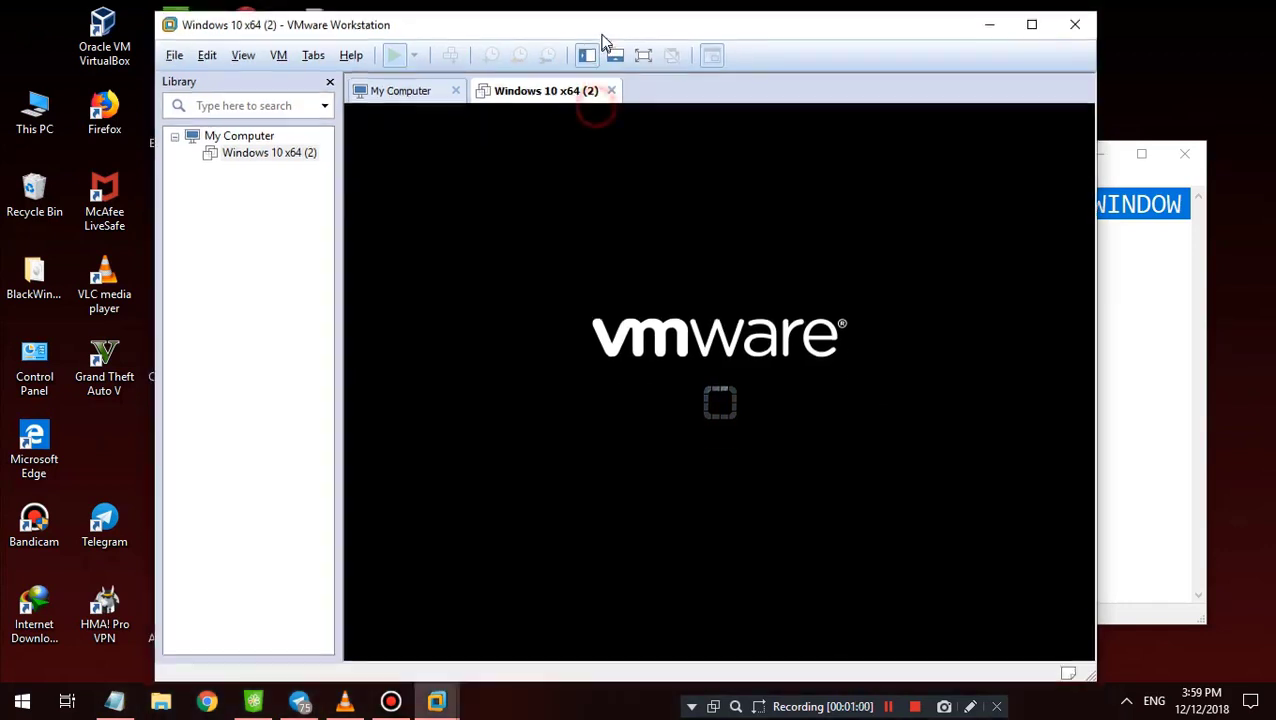
click(1032, 22)
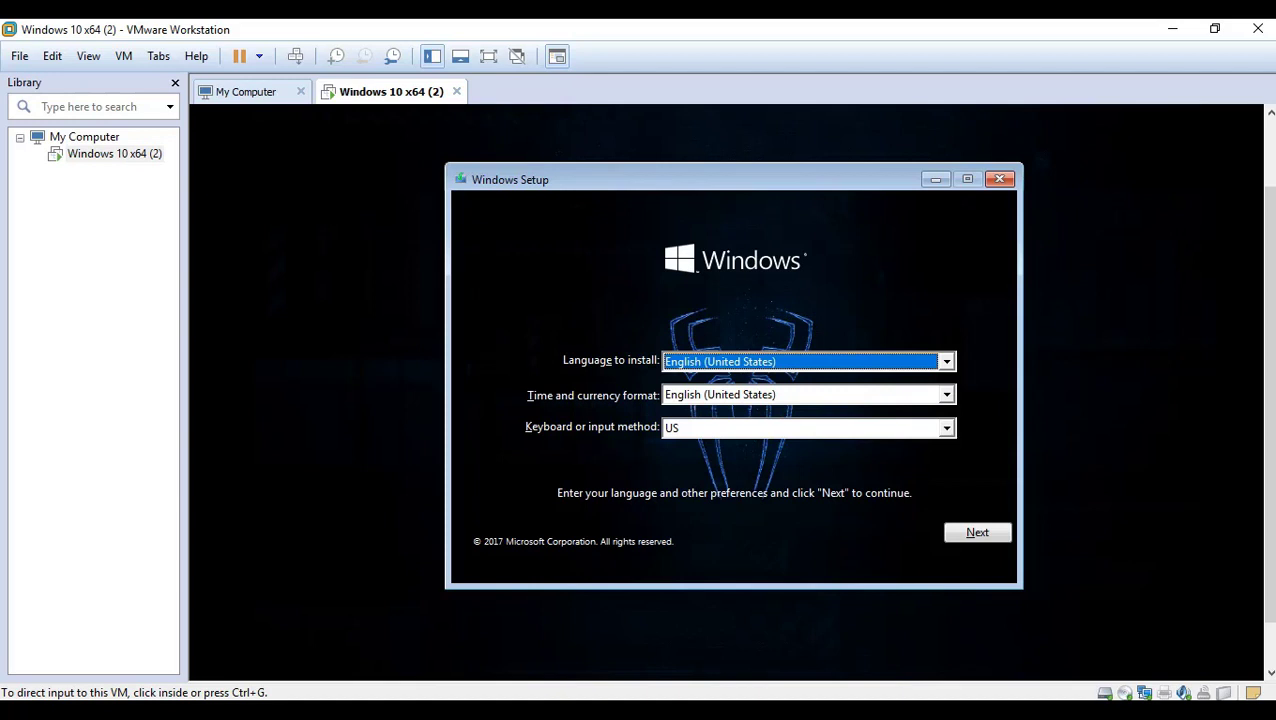
Accept English (United States) with the US keyboard in Windows Setup and start the installation
click(982, 536)
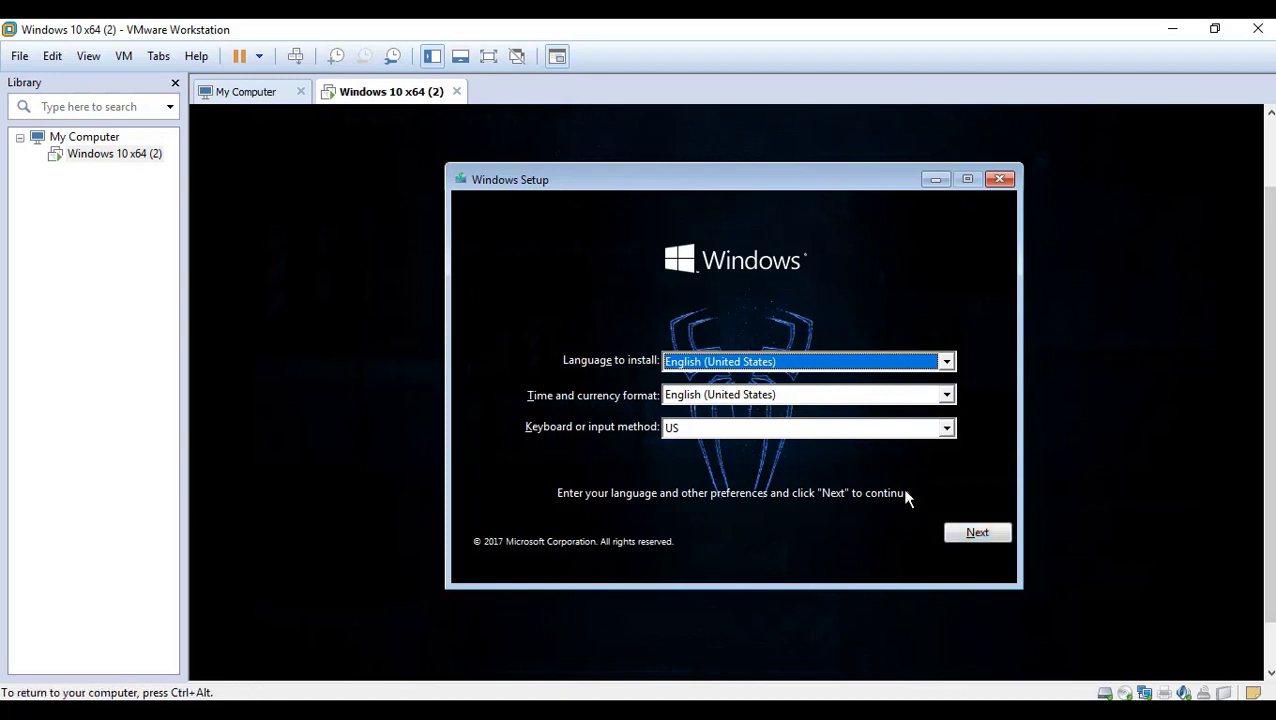
click(988, 538)
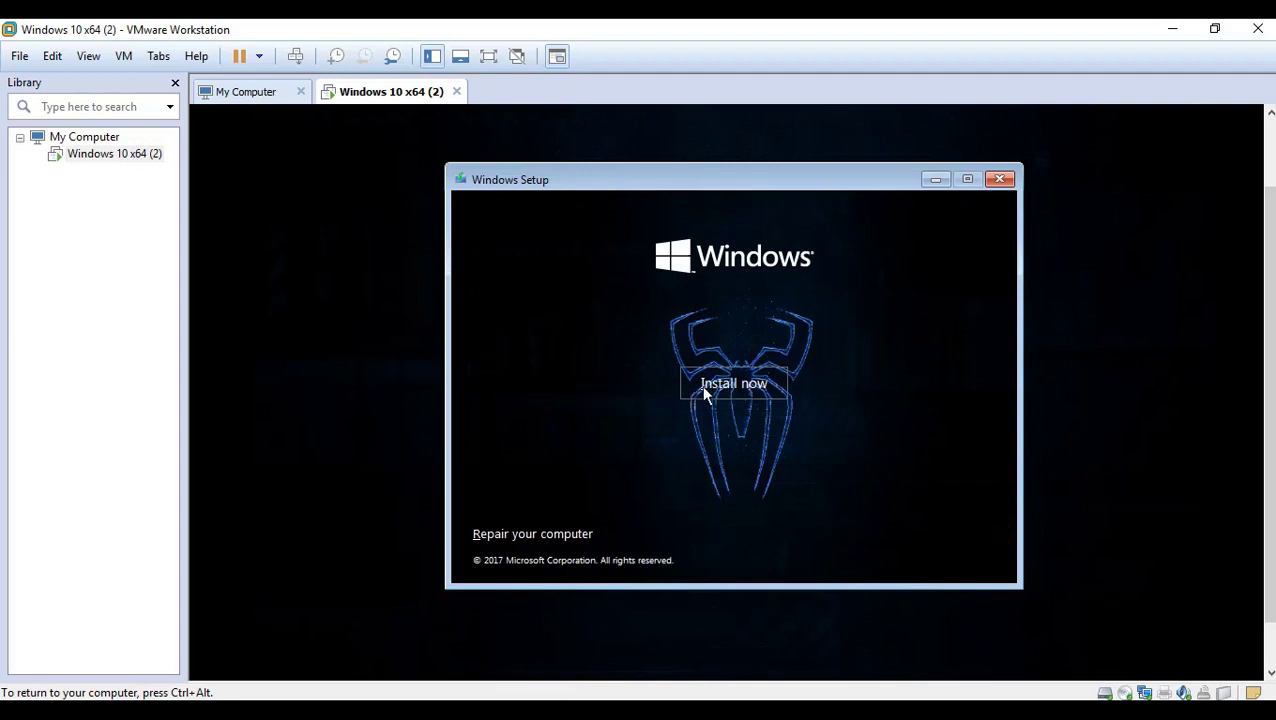
click(740, 386)
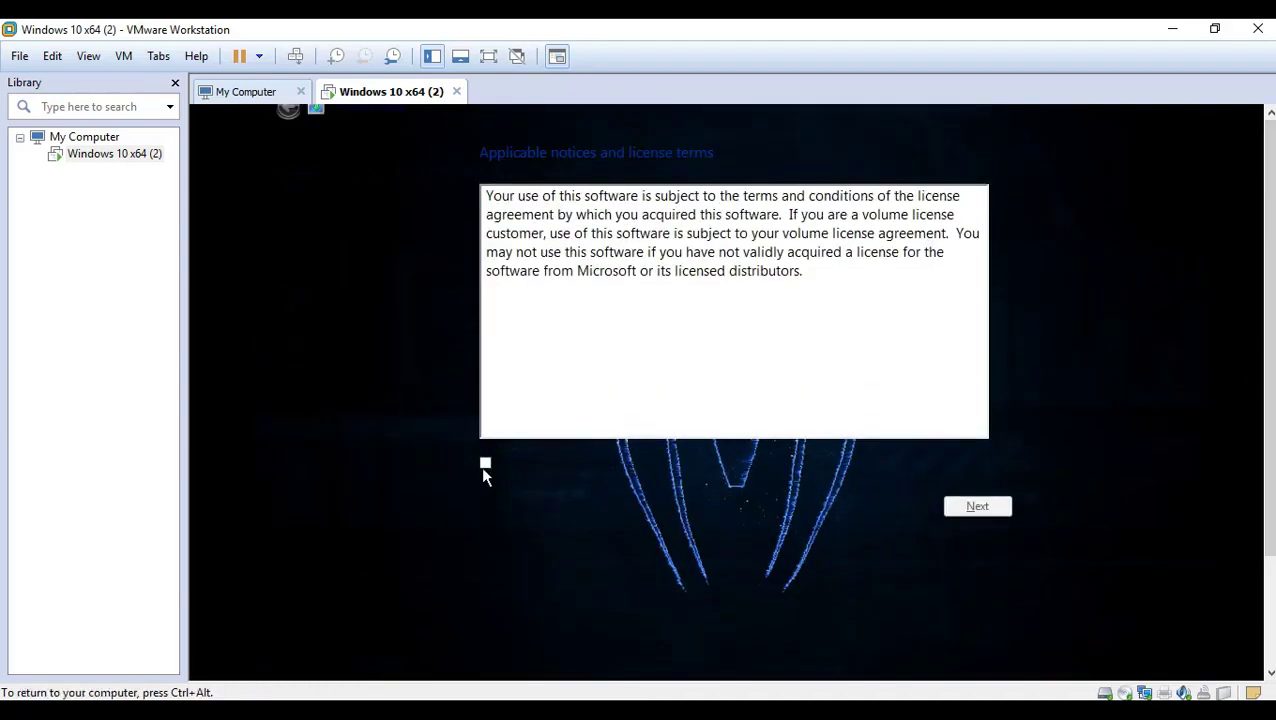
Accept the license terms and start a custom Windows installation on the unallocated space of Drive 0
click(485, 464)
click(979, 509)
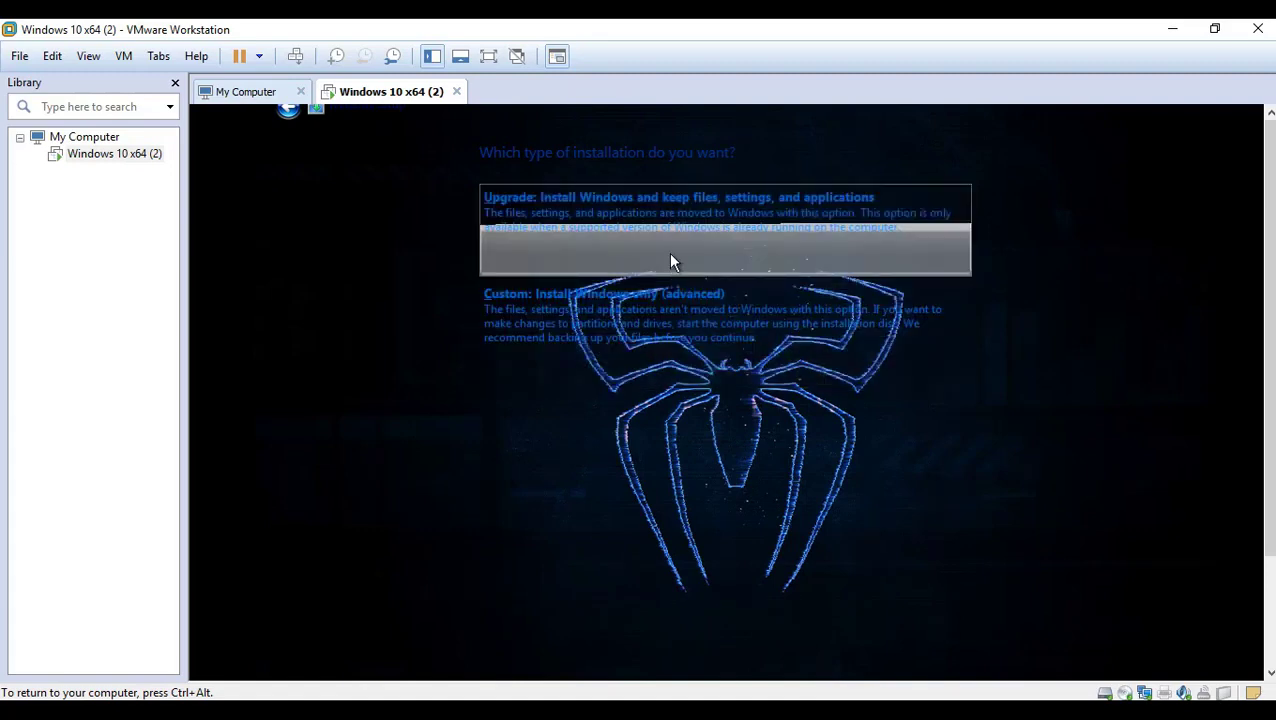
click(691, 331)
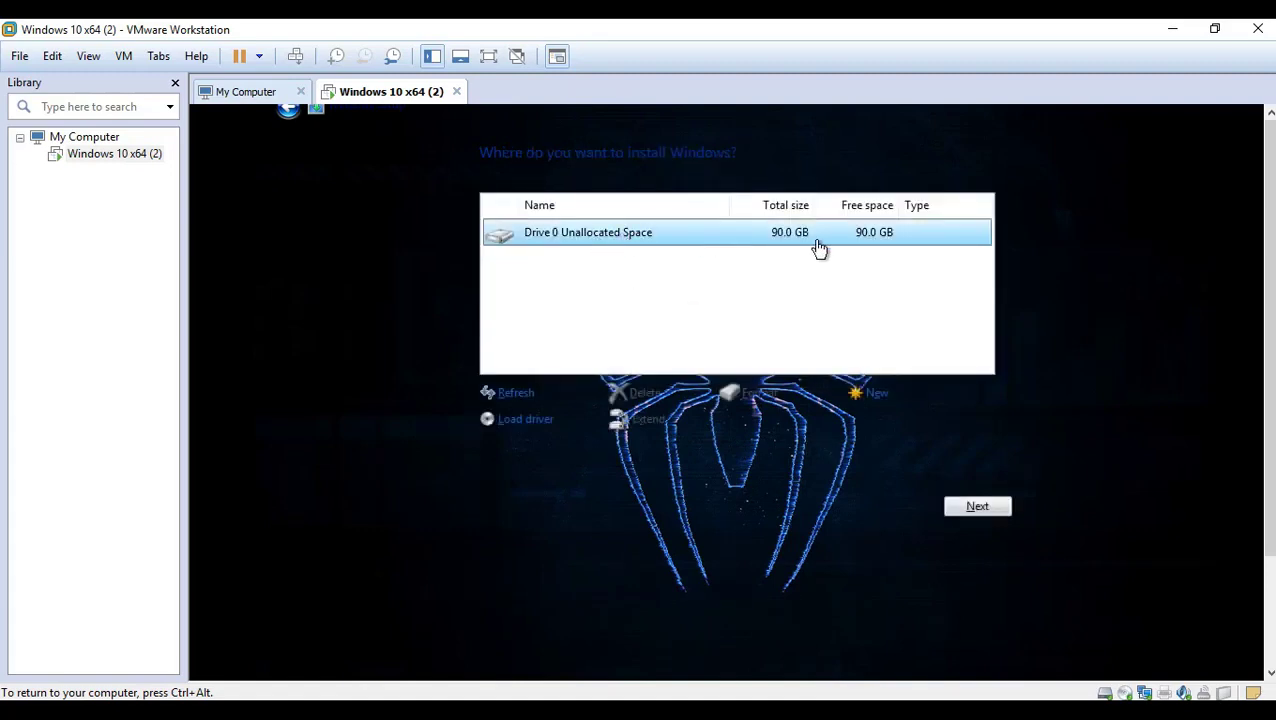
click(947, 502)
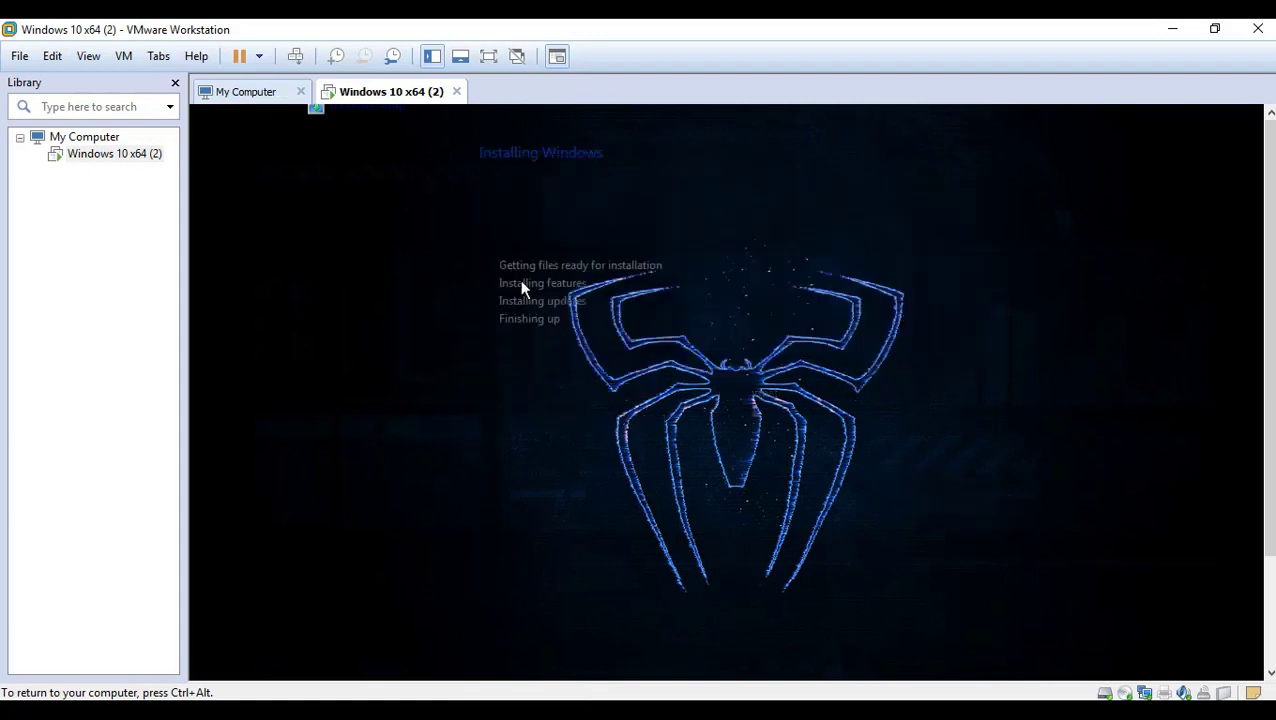
Write "IT WILL INSTALL LIKE NORMAL WINDOW" in an untitled Notepad document and minimize it
text(IT WILL INSTALL )
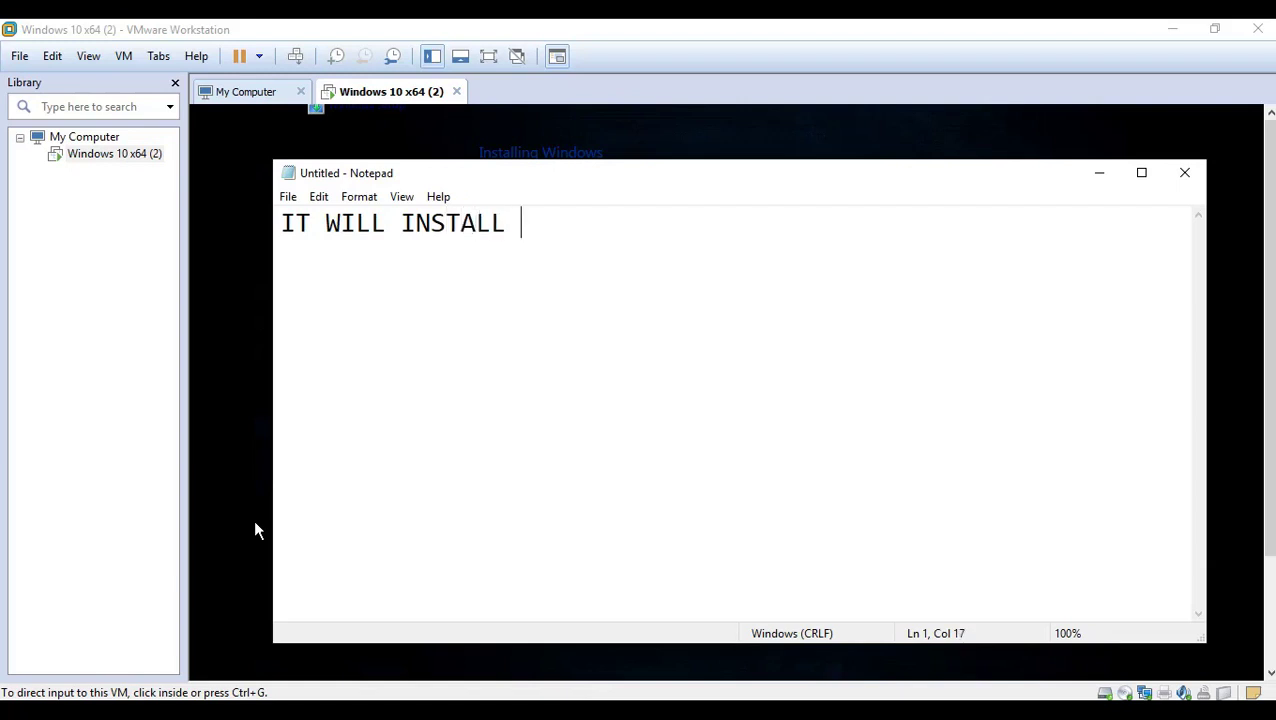
text(LIKE NO)
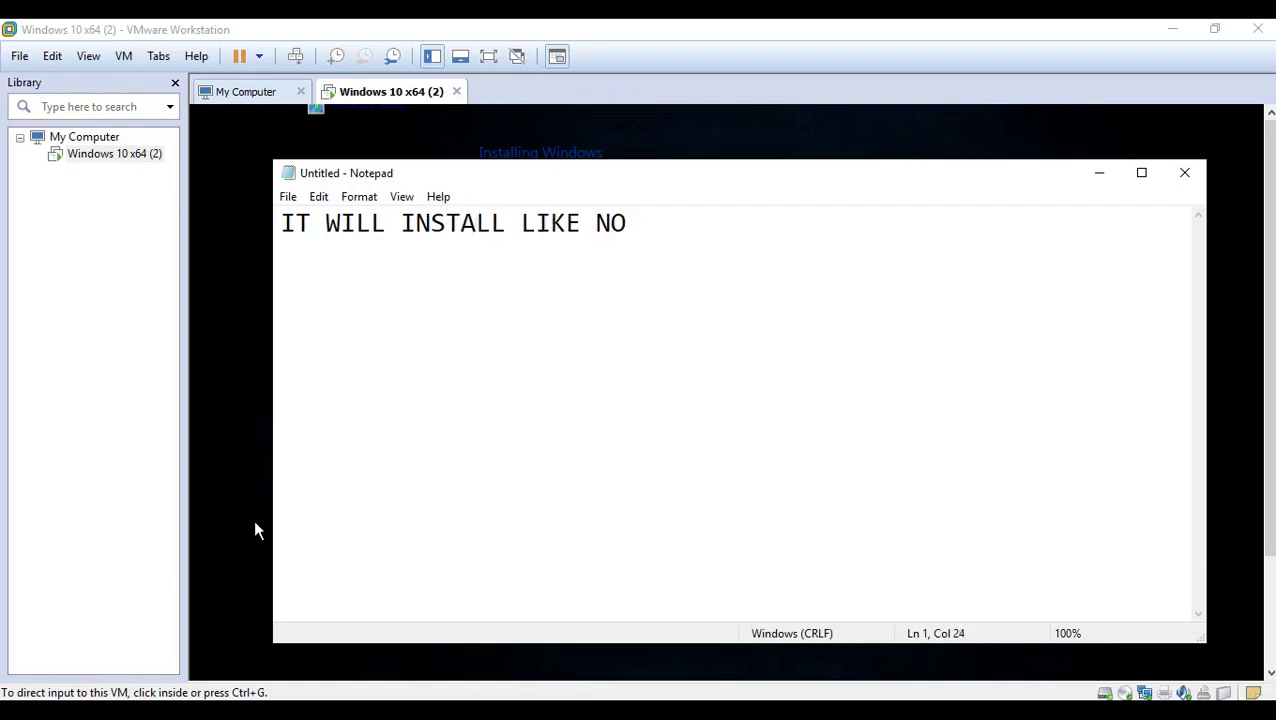
text(RMAL WINDOW)
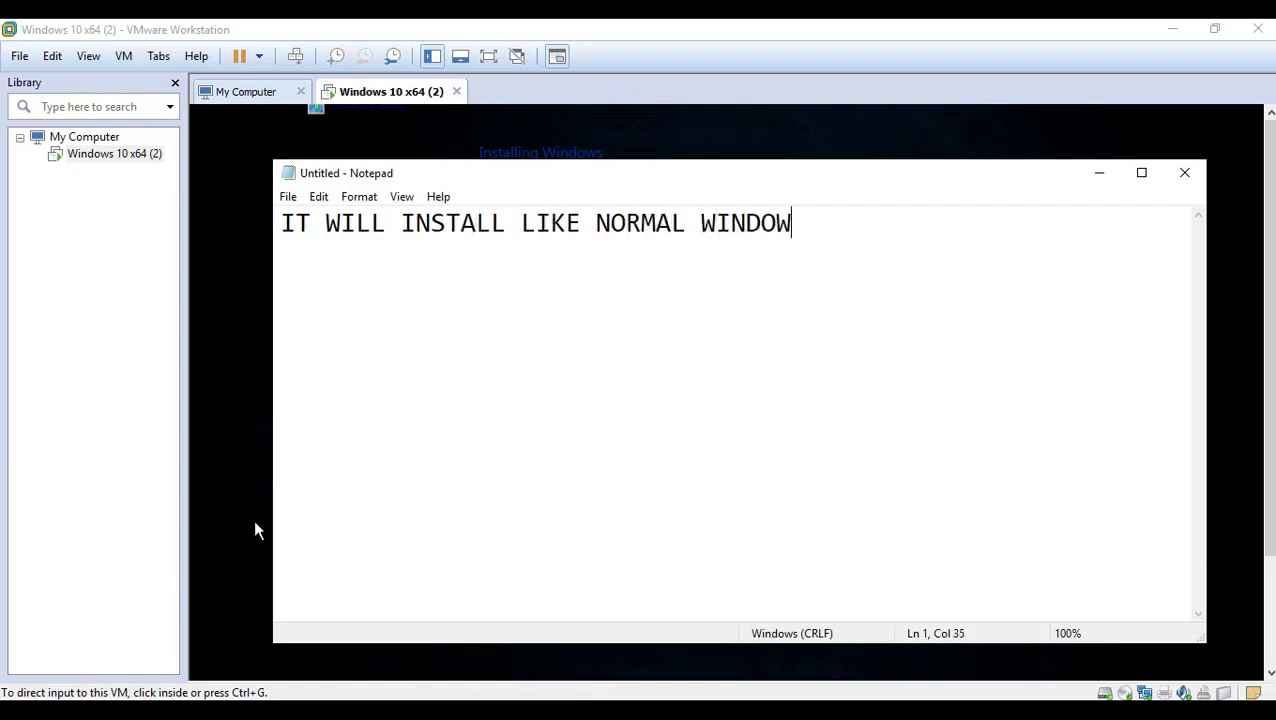
click(1100, 174)
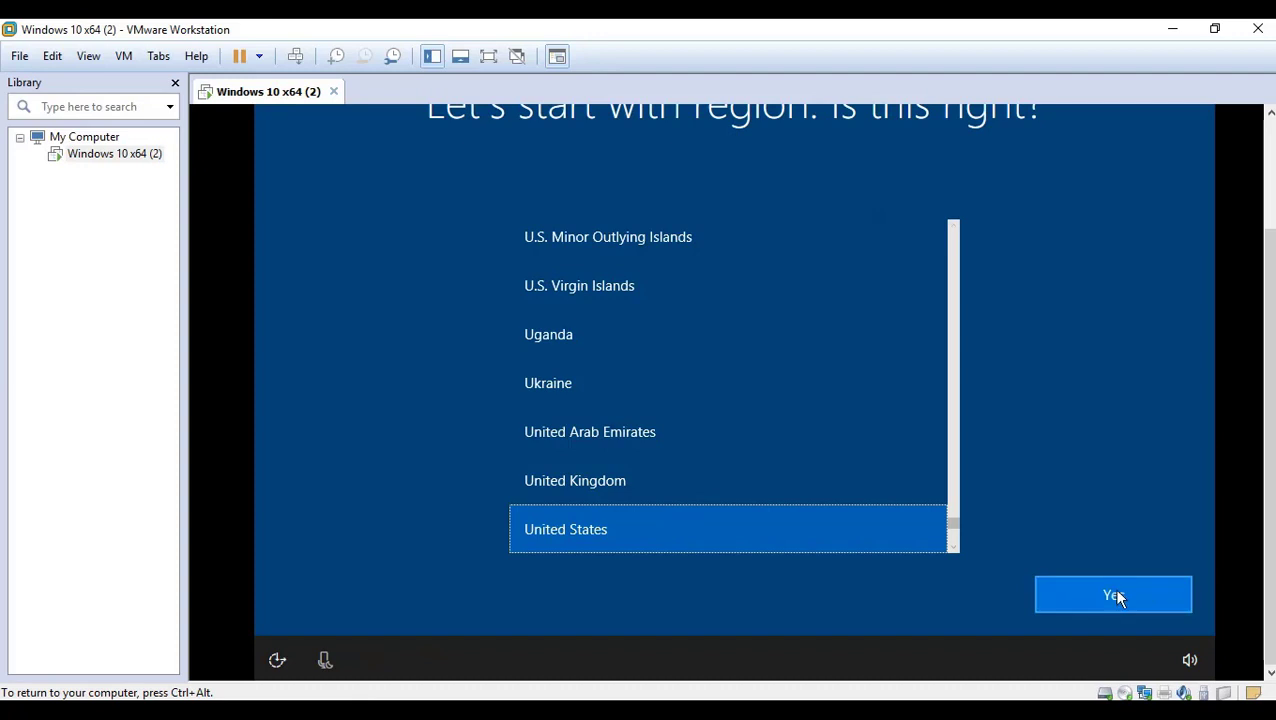
Confirm the United States region and US keyboard layout, skipping the second layout and the network connection
click(1117, 598)
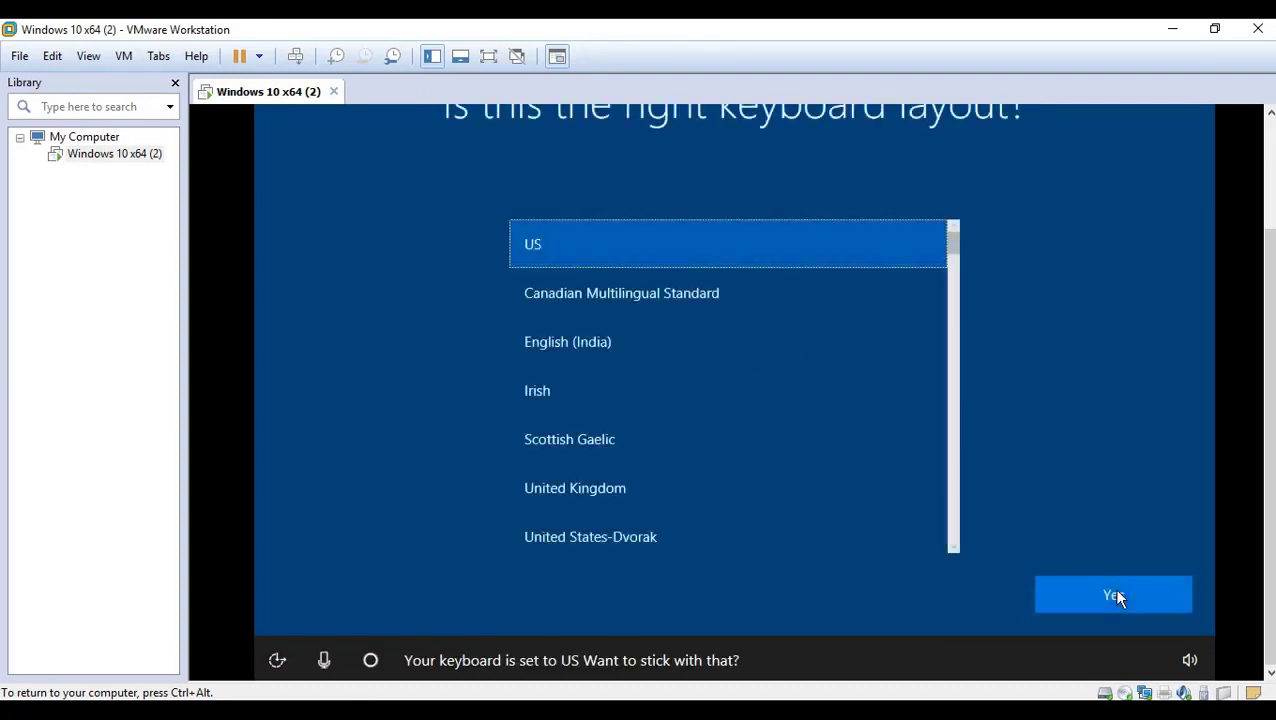
click(1086, 612)
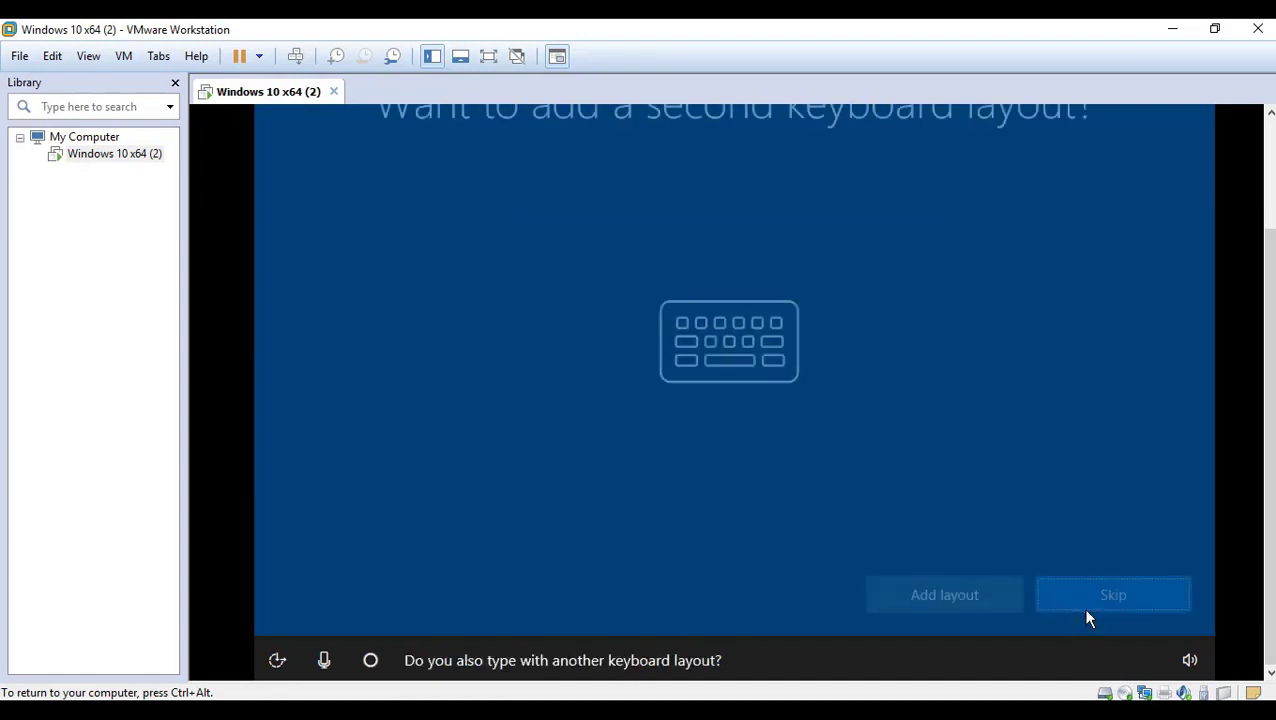
click(1088, 612)
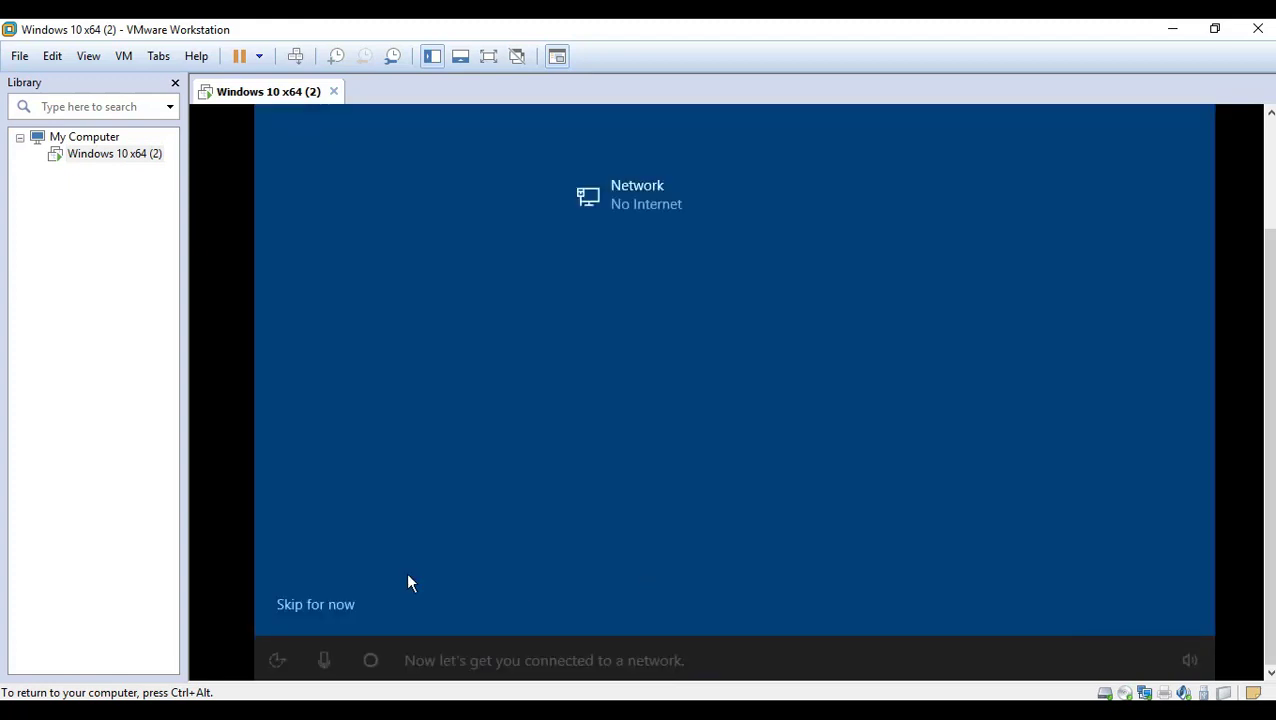
click(321, 605)
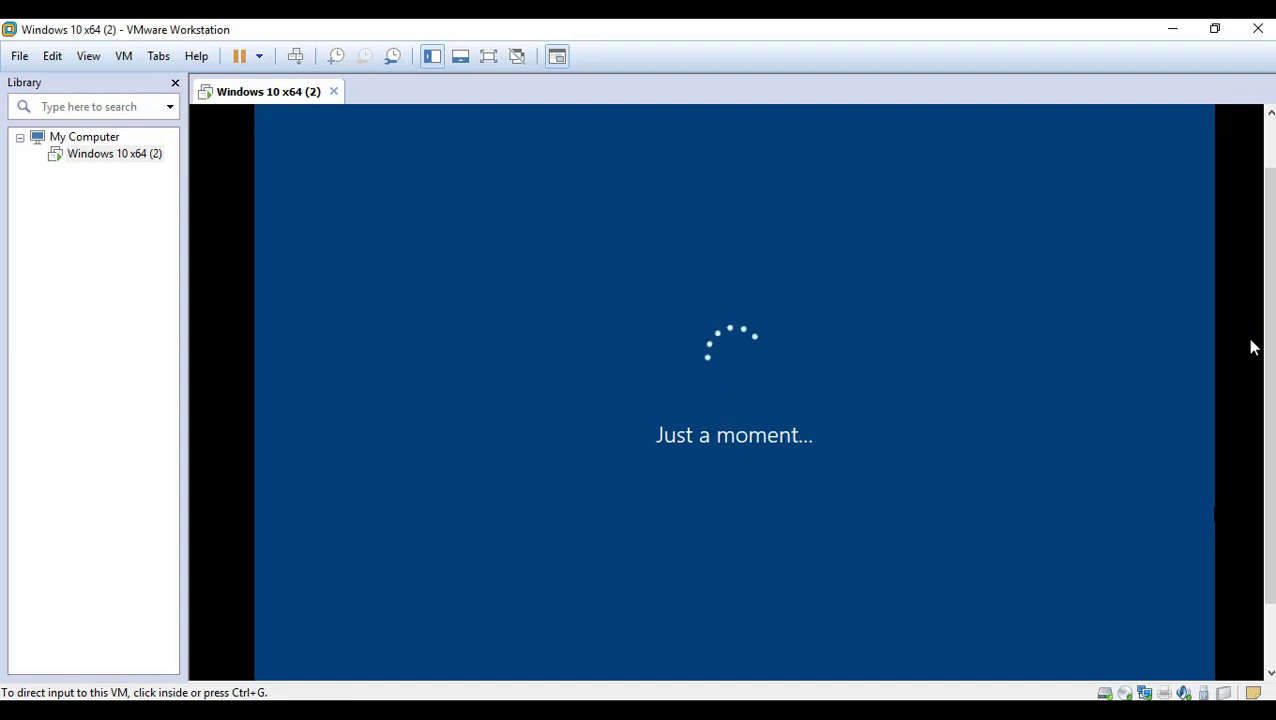
Dismiss the guest's welcome message and open This PC in a maximized window
click(1253, 347)
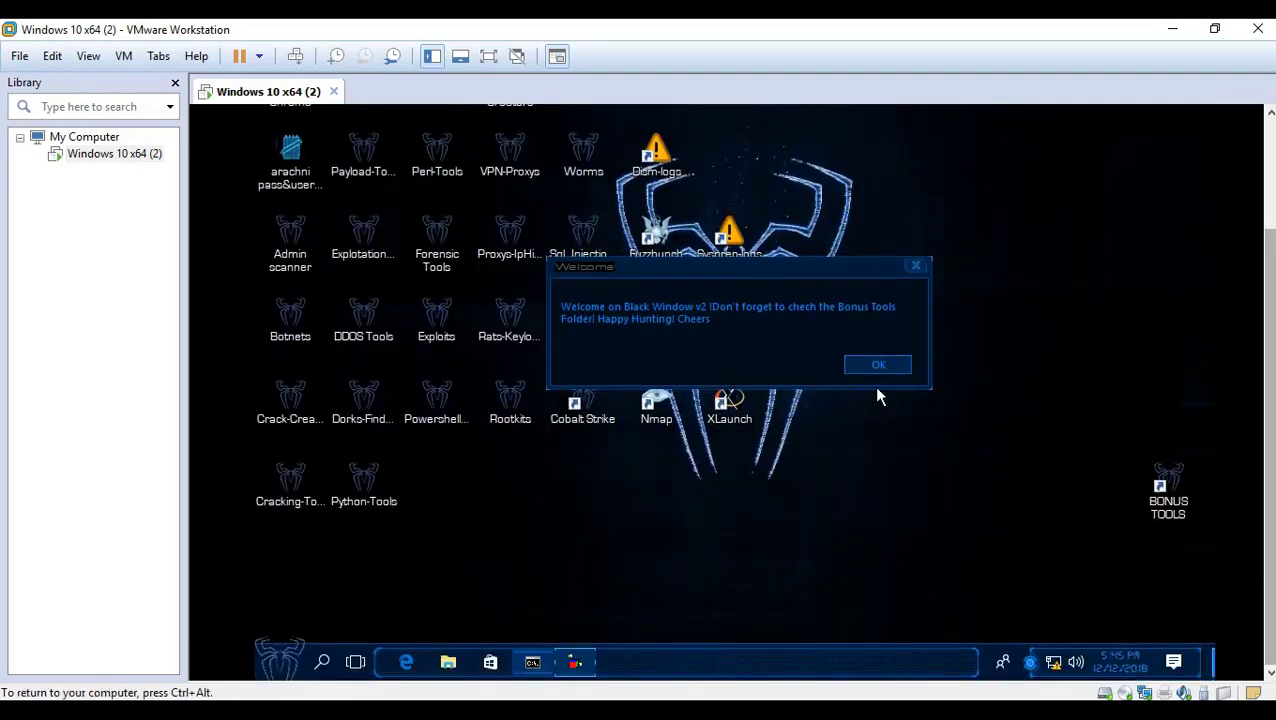
click(878, 361)
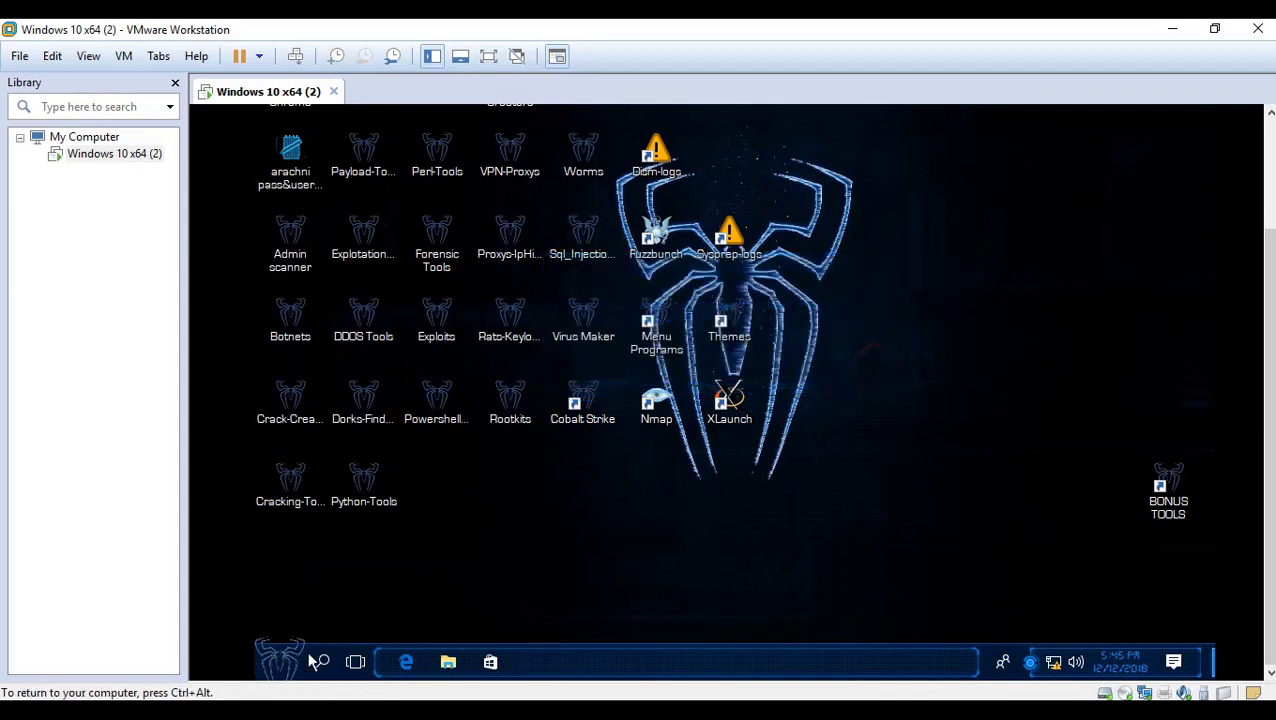
click(276, 660)
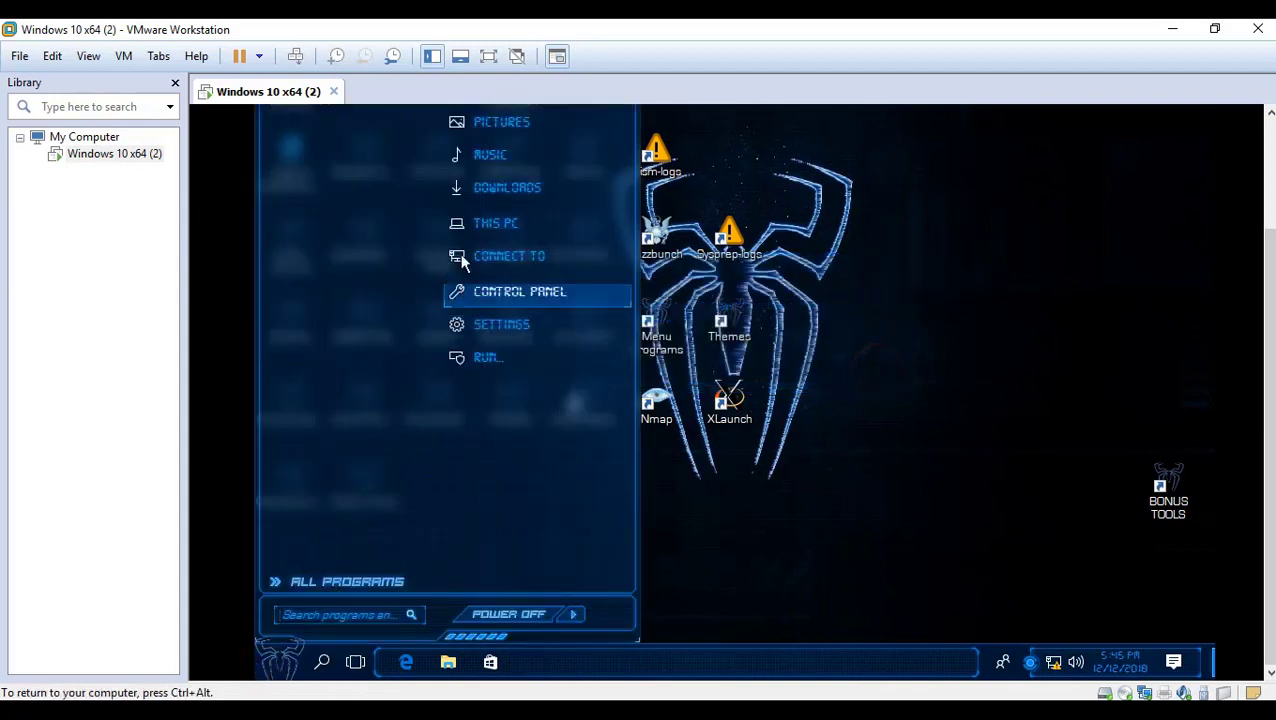
drag(1268, 432, 1270, 345)
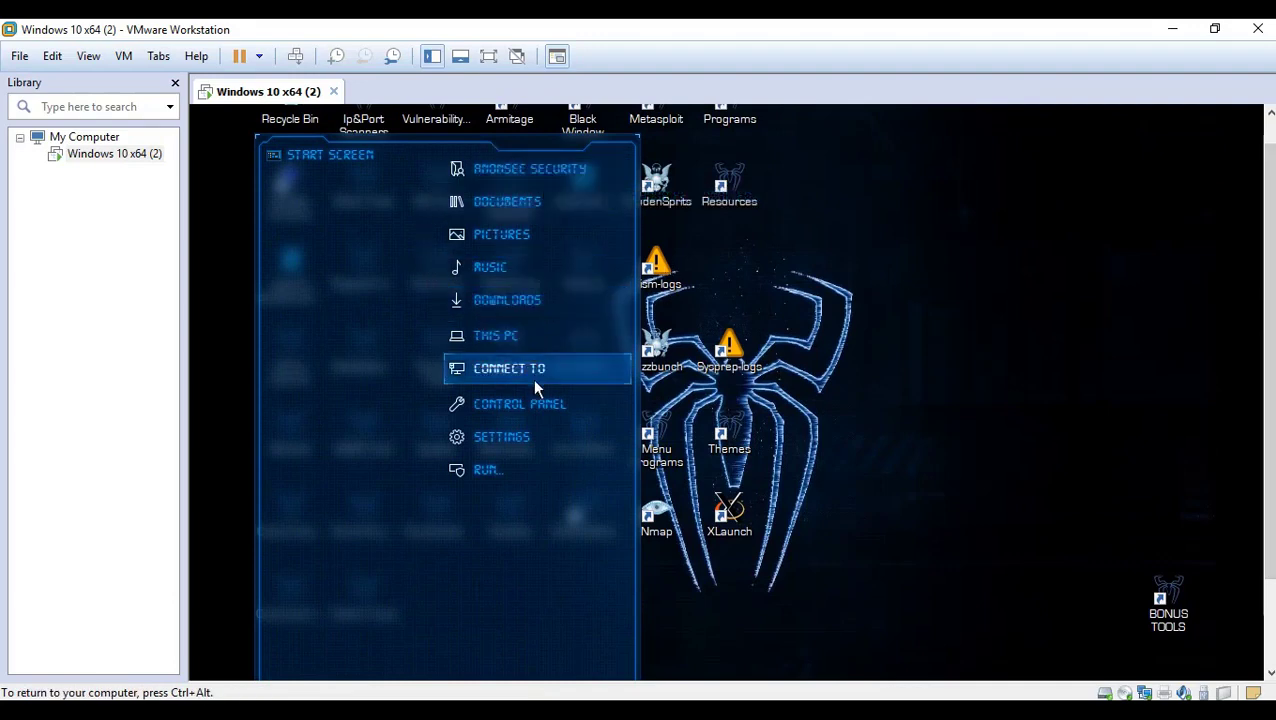
click(494, 336)
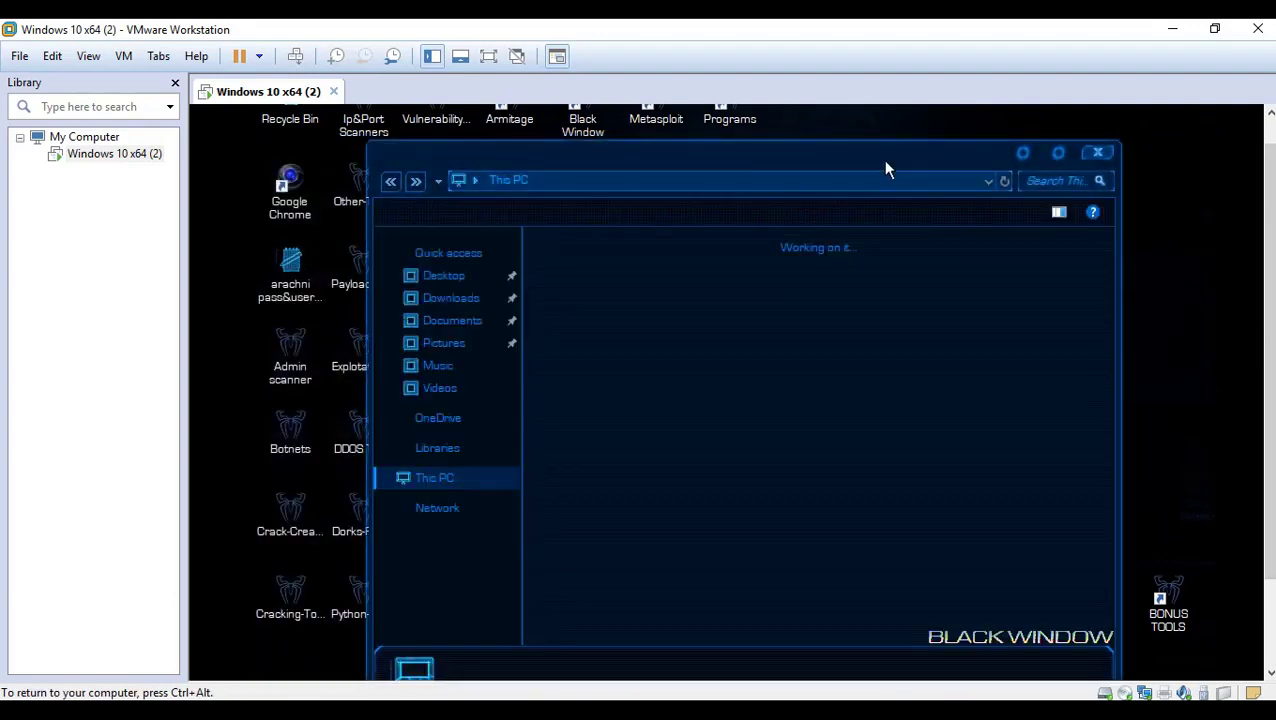
click(1058, 152)
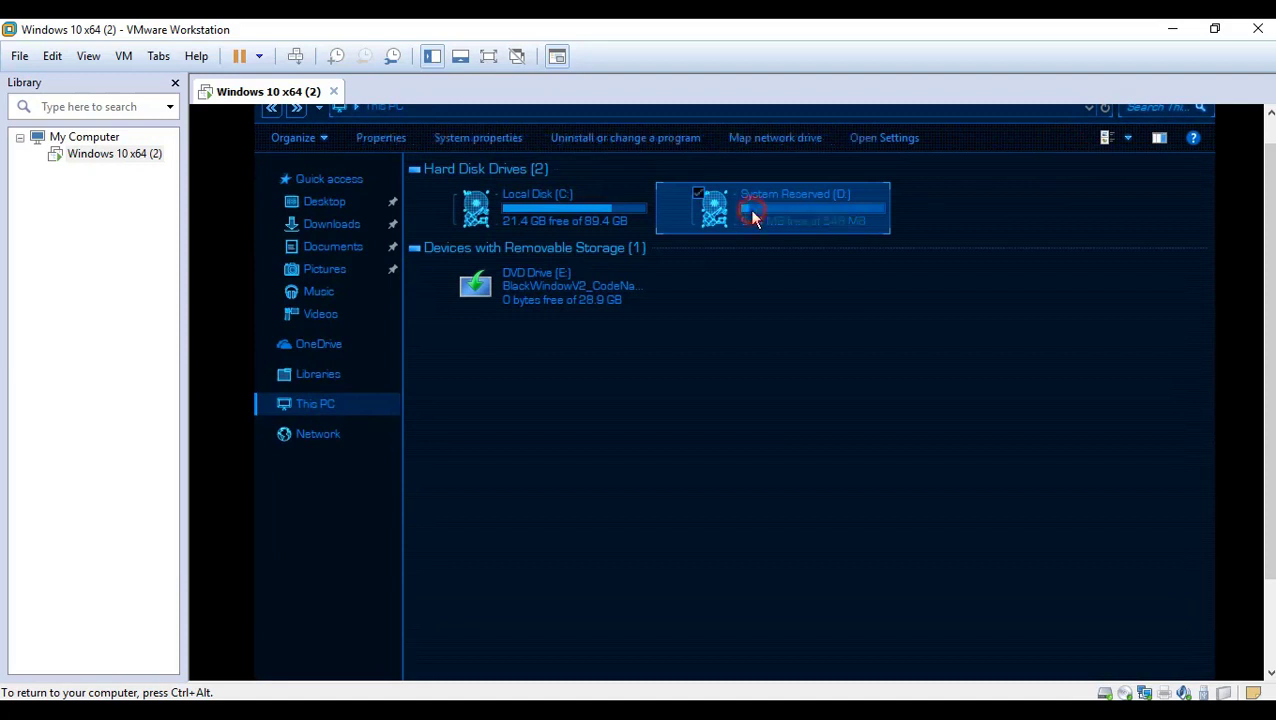
Look into the System Reserved (D:) drive, go back, and open the Tools folder on Local Disk (C:)
double_click(752, 214)
click(277, 113)
double_click(507, 236)
scroll(506, 318, down, 2)
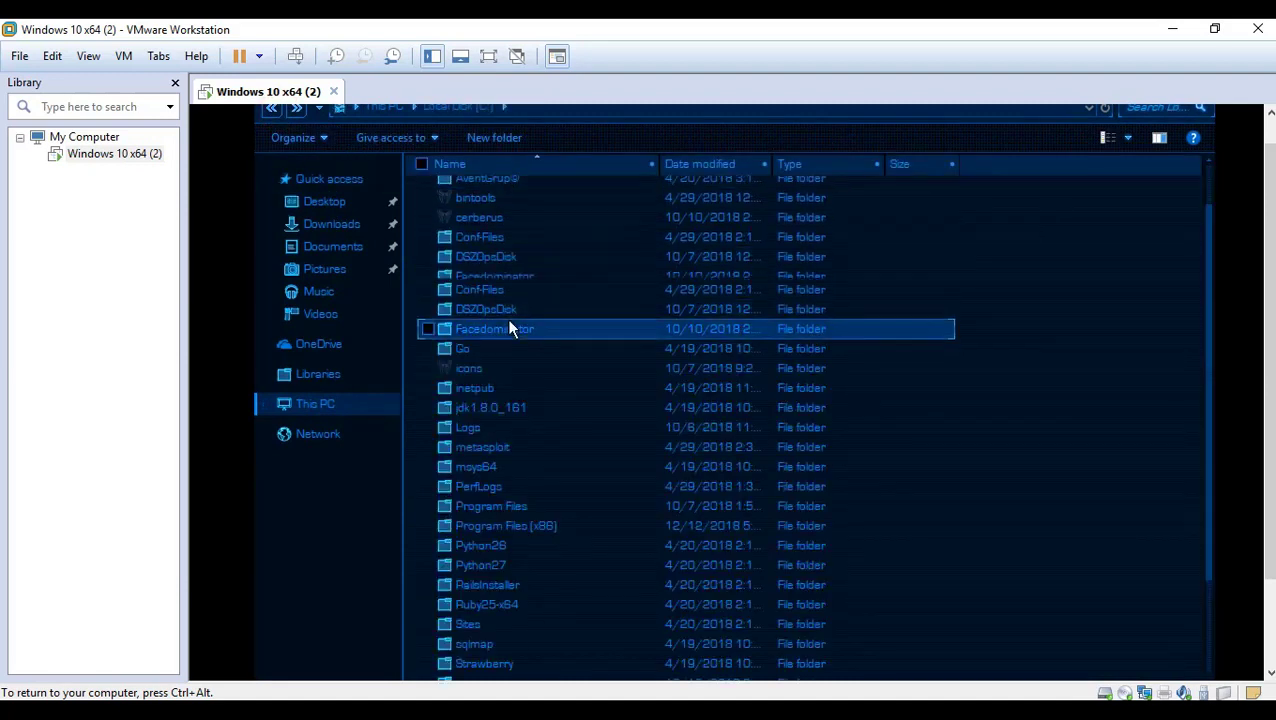
scroll(513, 525, up, 1)
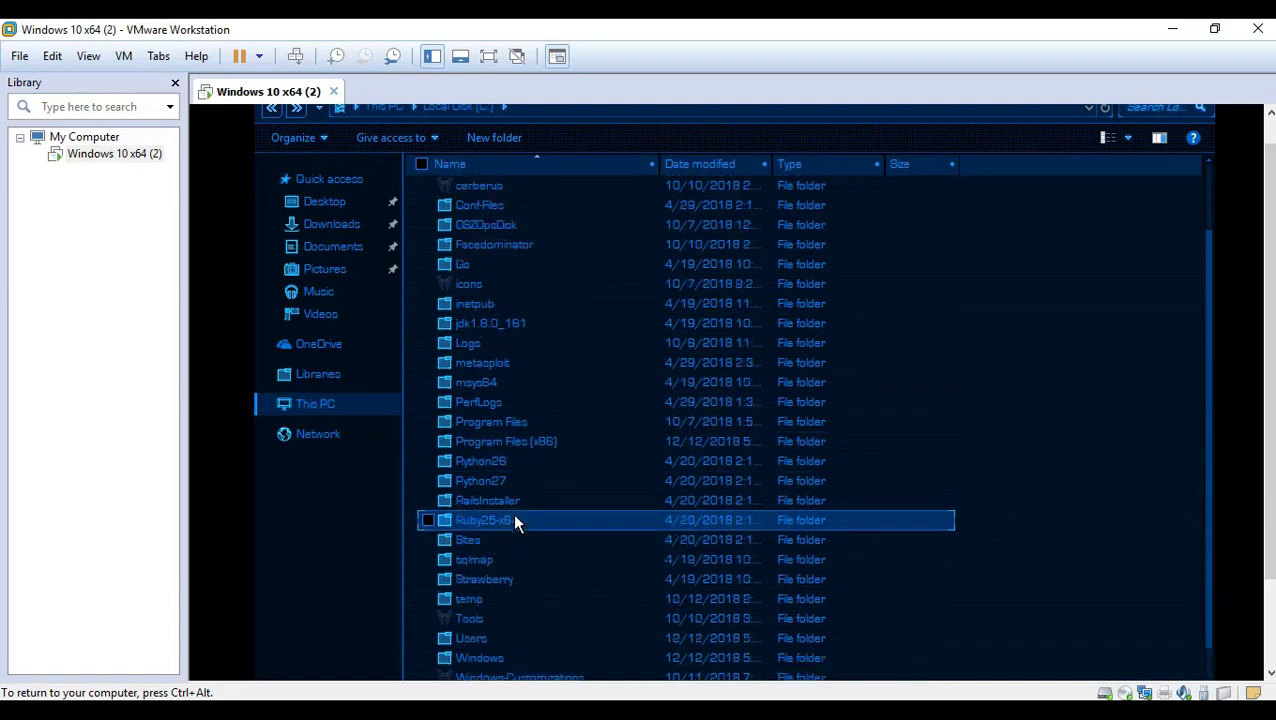
scroll(513, 521, down, 1)
click(469, 576)
double_click(469, 576)
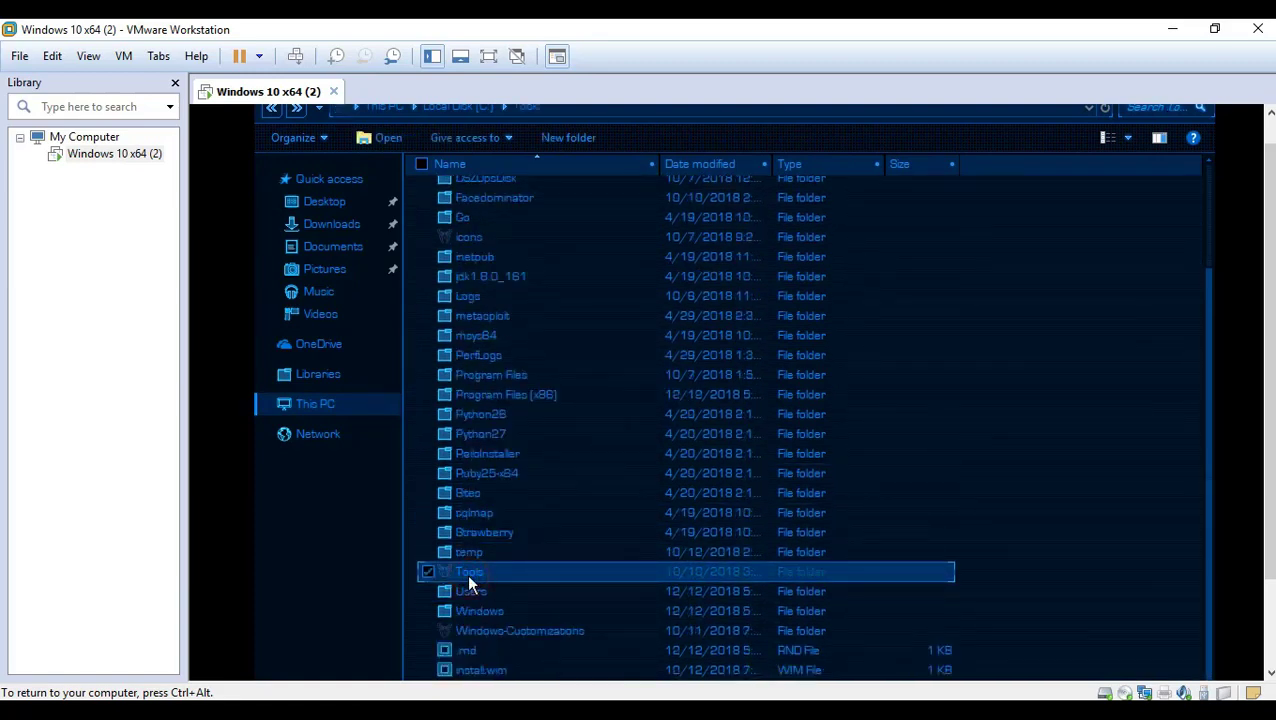
Look through the folders inside Tools, and inspect the guest desktop's context options, including the Windows Update entries
scroll(538, 386, down, 12)
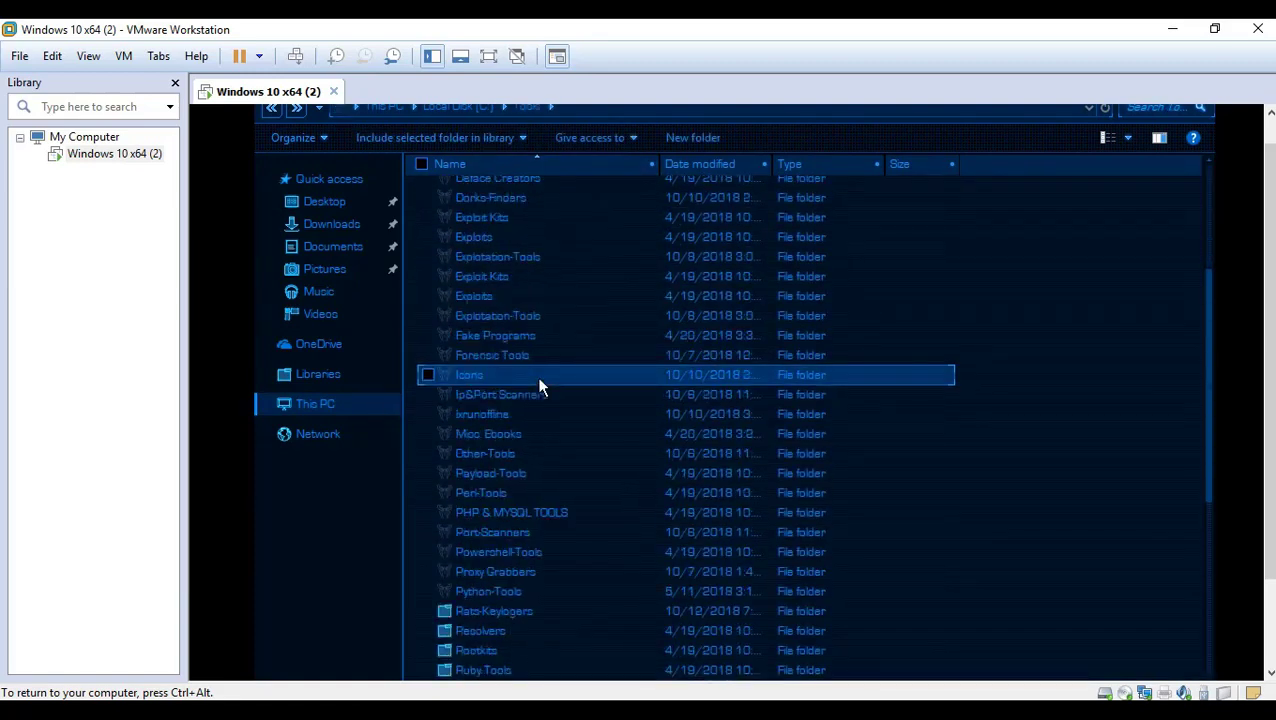
scroll(538, 386, up, 7)
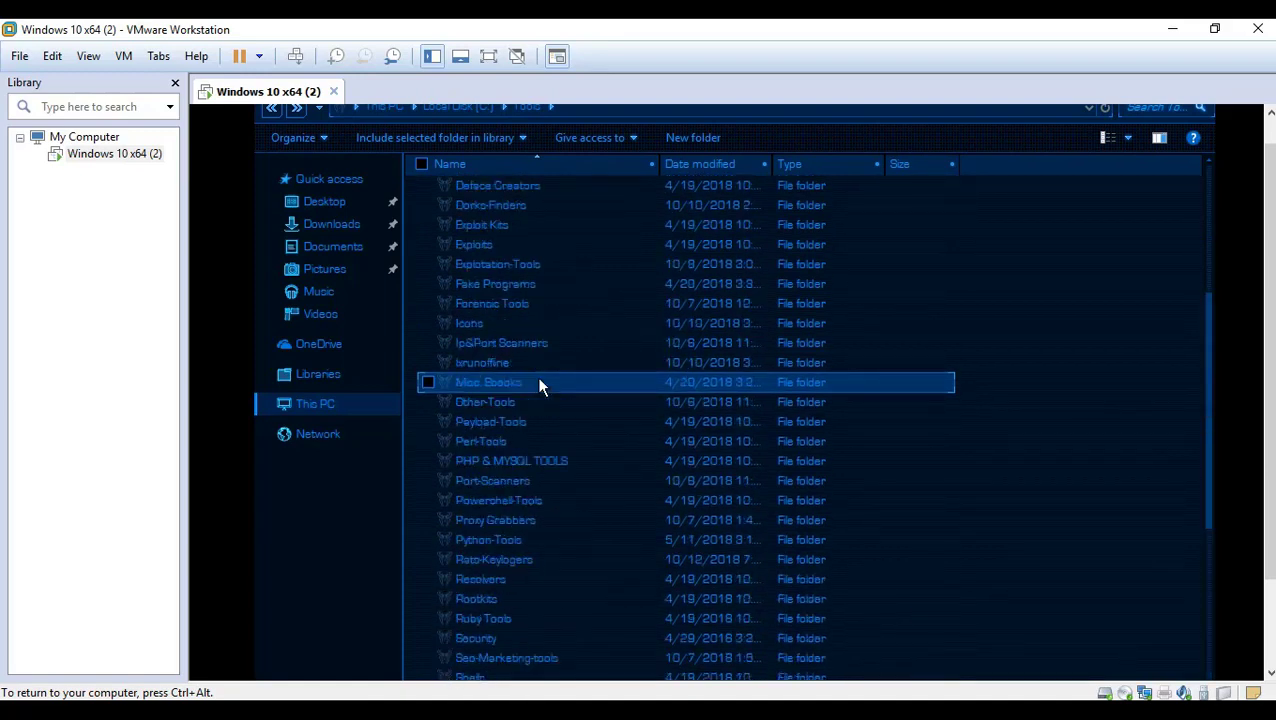
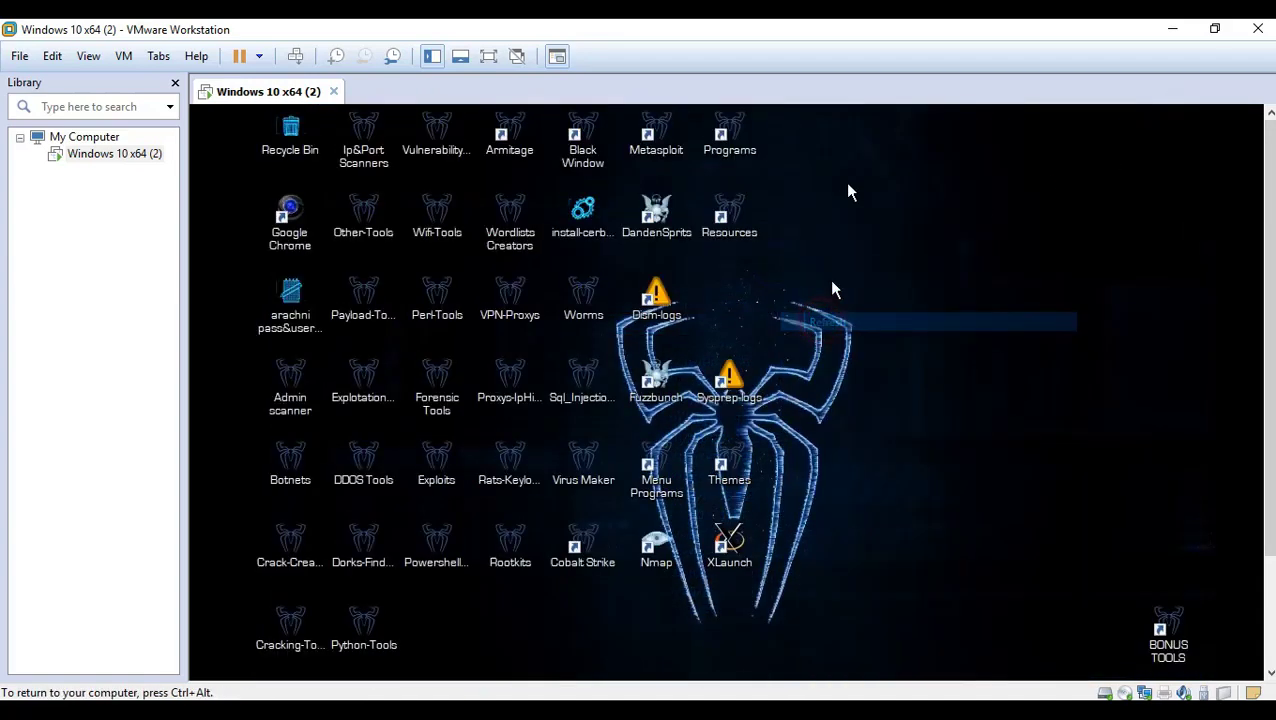
right_click(853, 157)
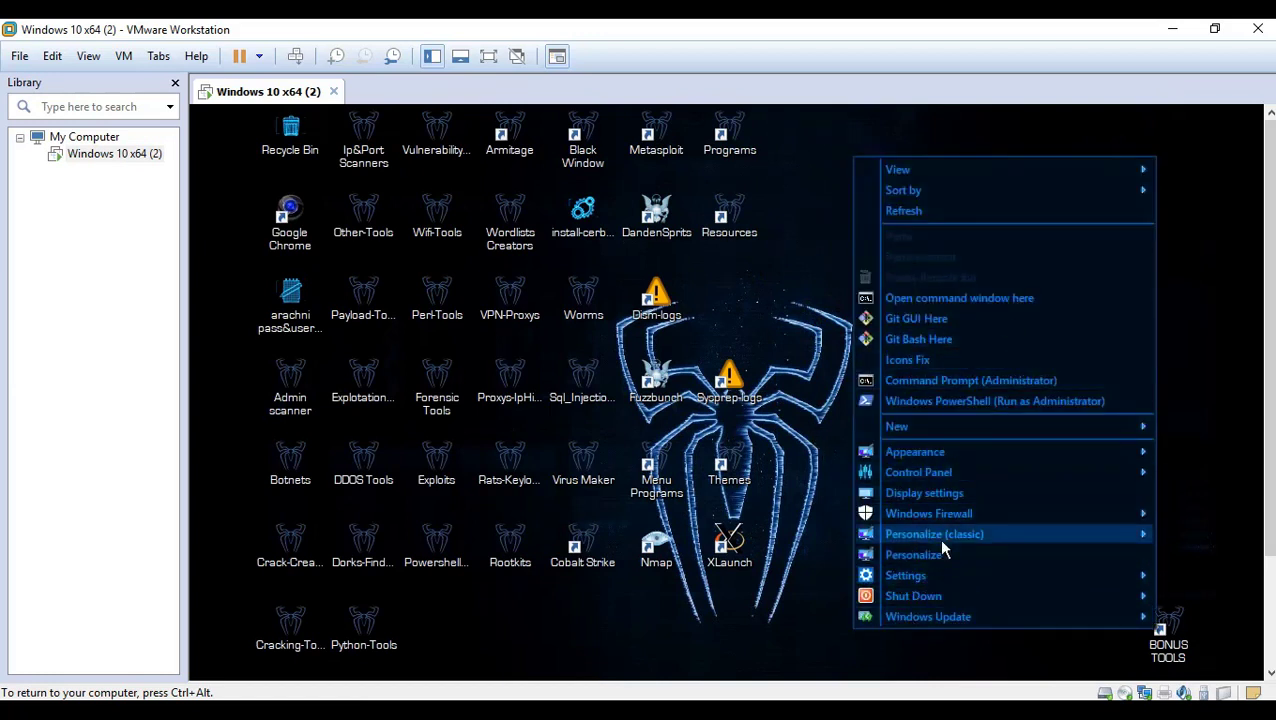
mouse_move(909, 622)
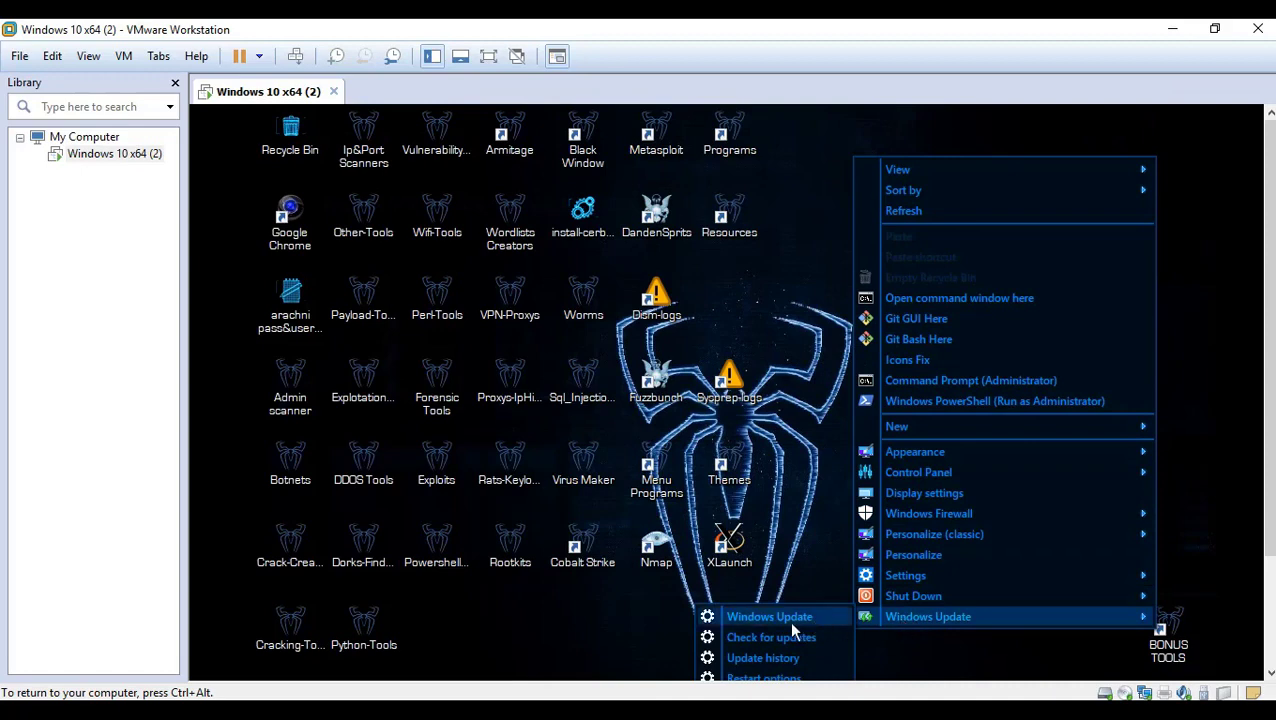
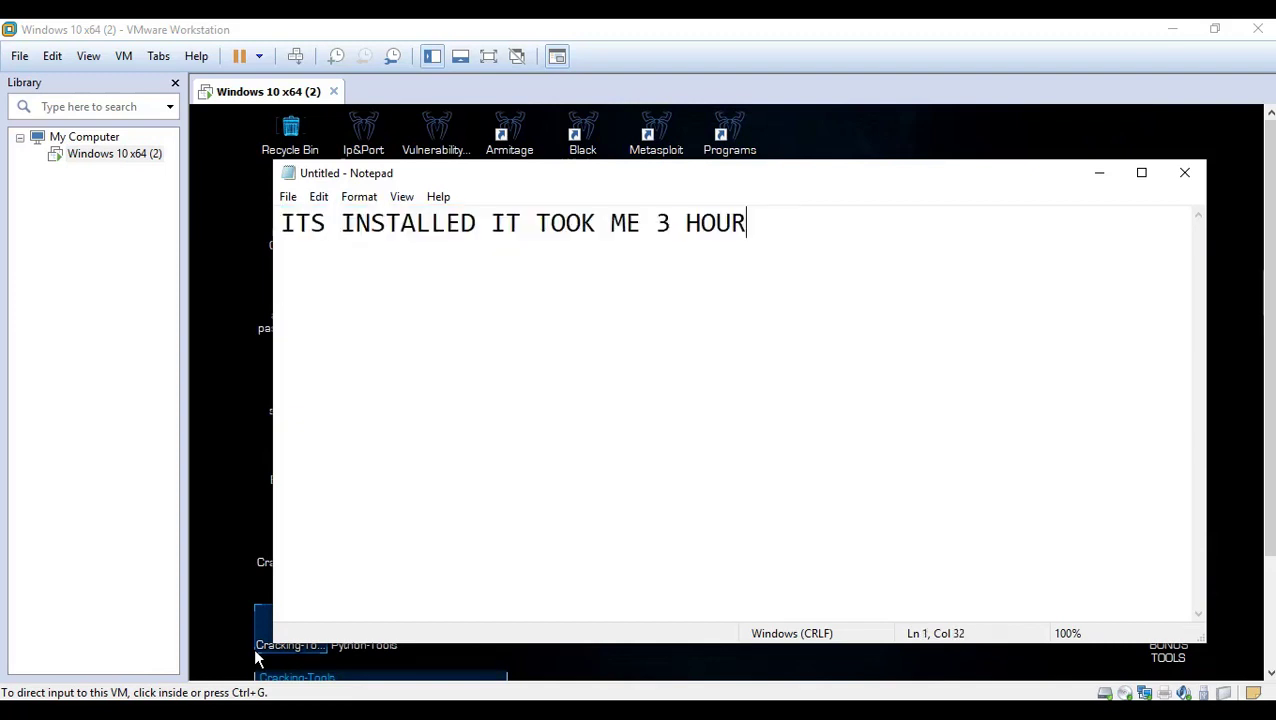
Continue the untitled Notepad note with "..THANKS FOR WATCHING THIS VIDEO DONT FORGET TO SUBSCRIBE BYE"
text(NKS FOR W)
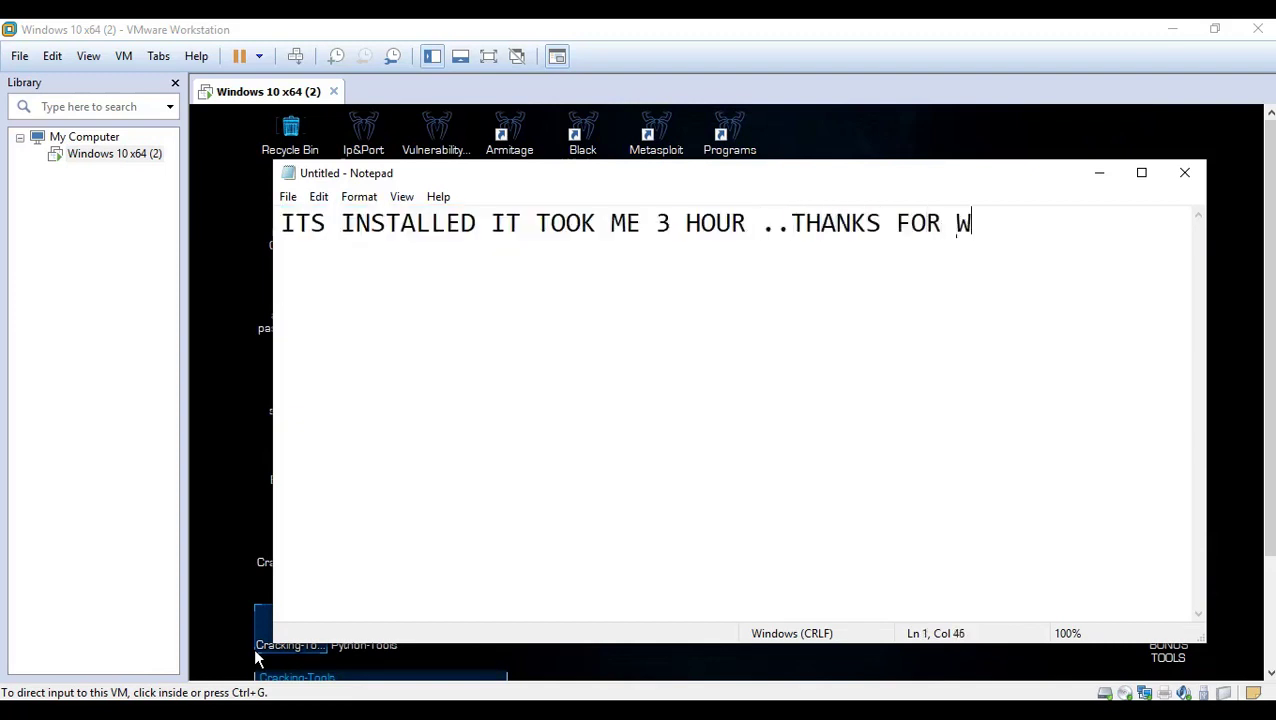
text(AT)
key(BackSpace)
text(ATCHING T)
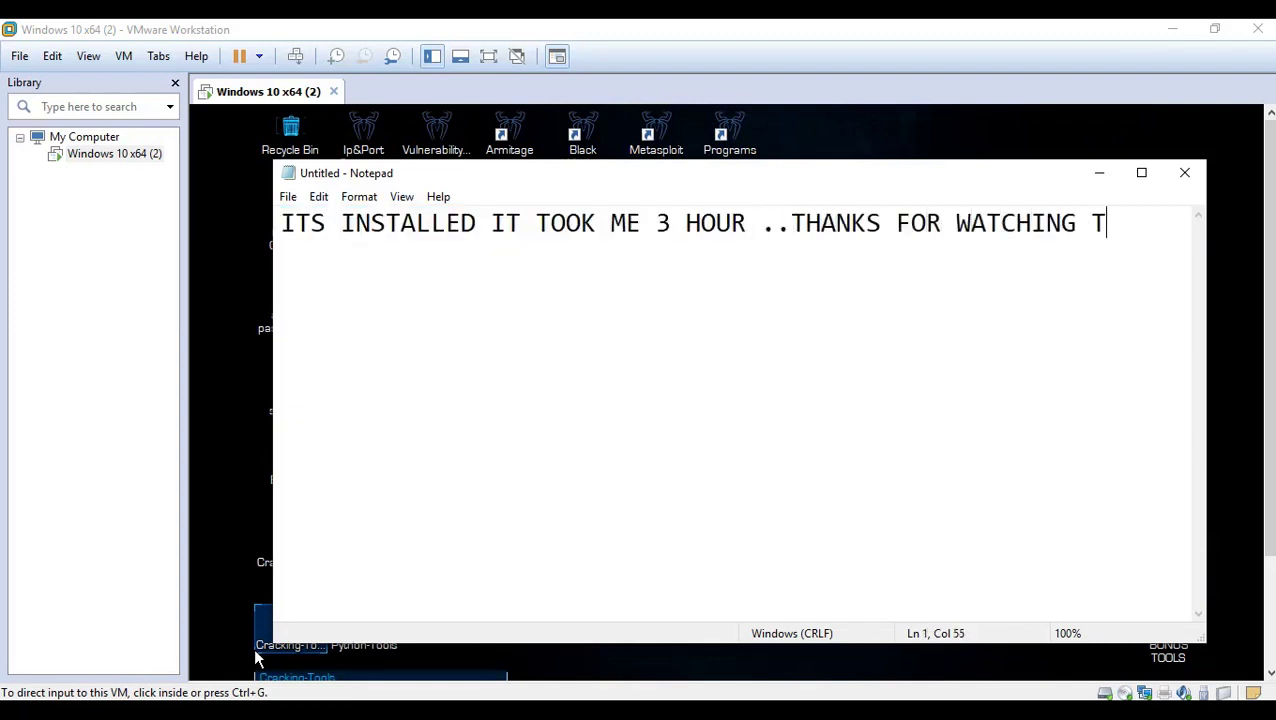
text(HIS VIDEO DON)
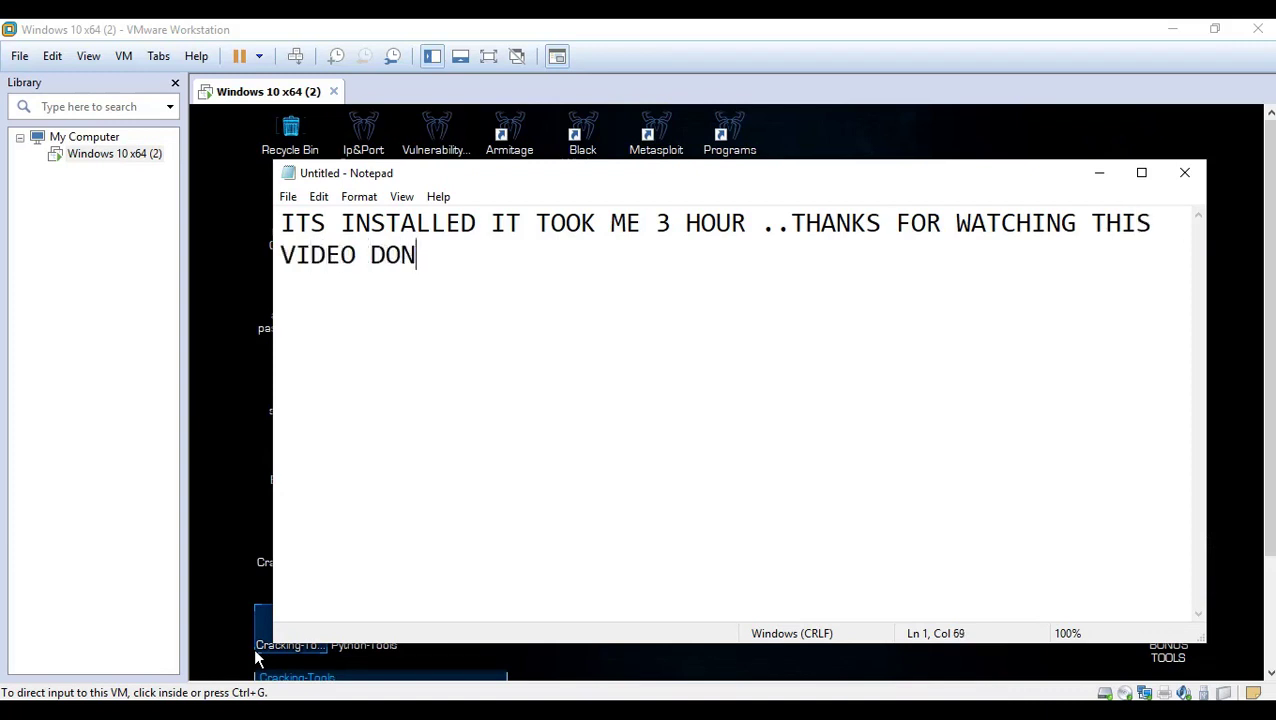
text(T FORGET T)
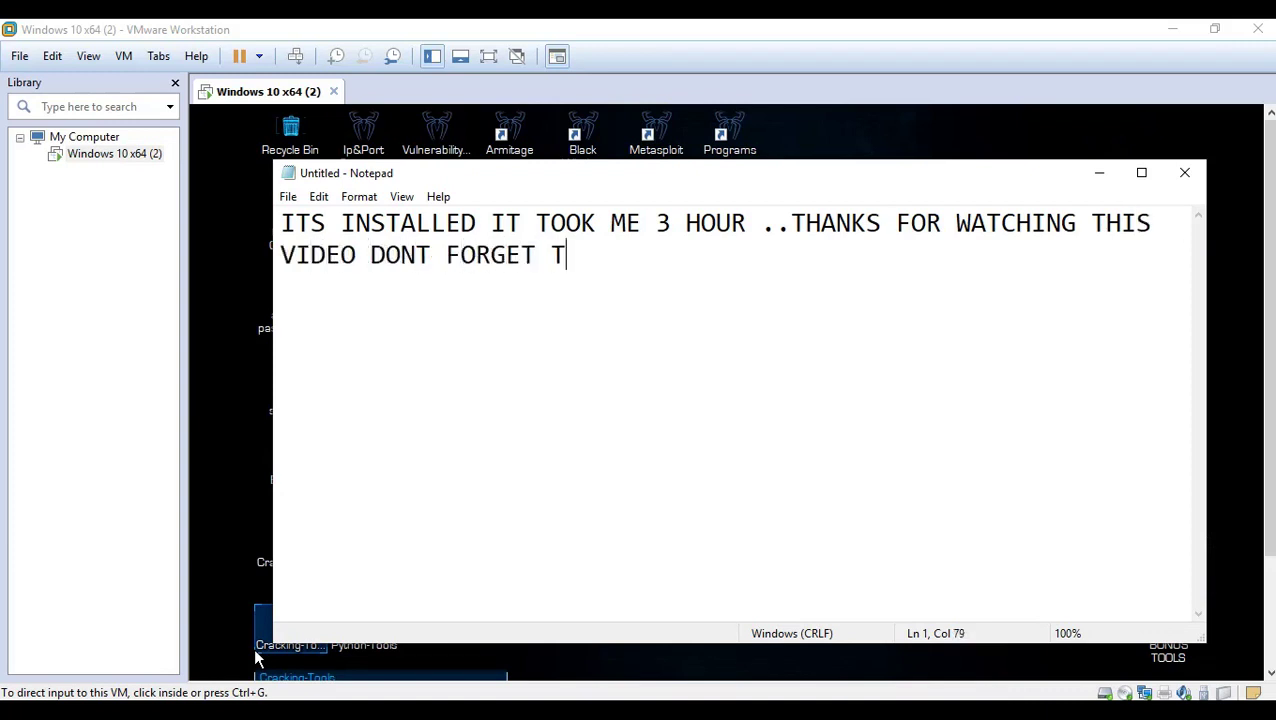
text(O SUBSCRIBE )
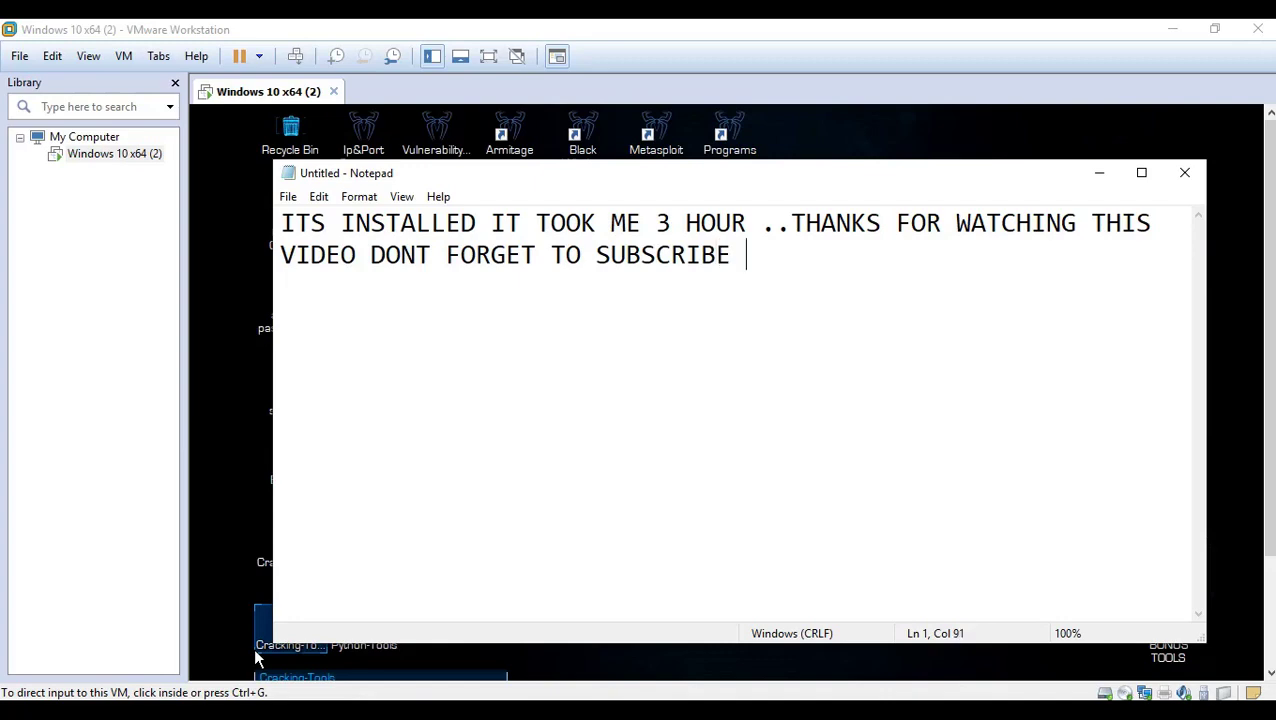
text(BYE)
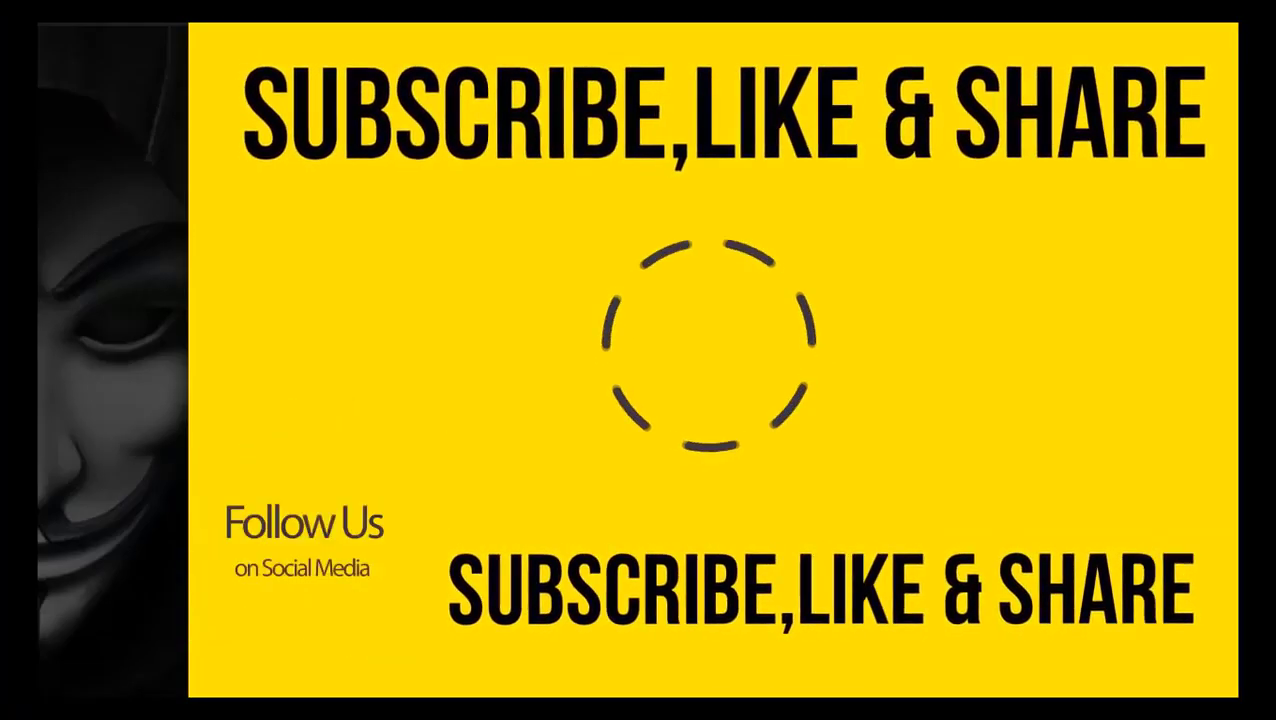